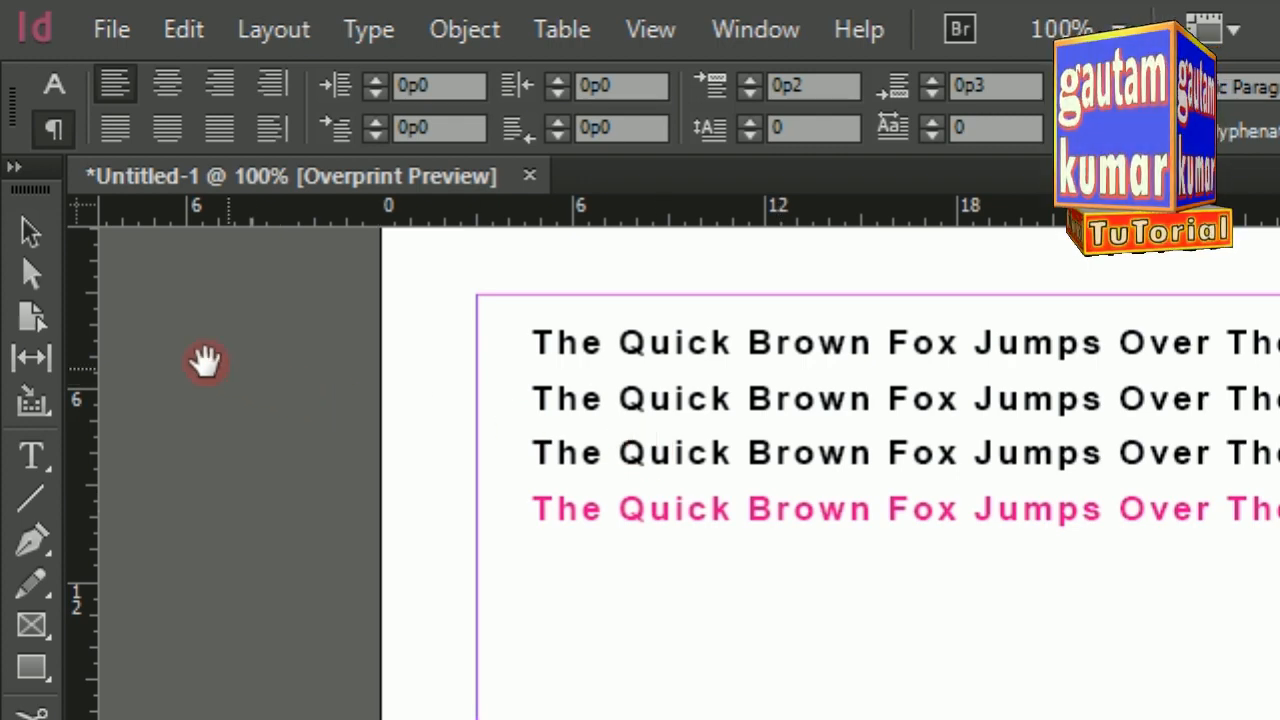
Select all four lines of text with the Type tool and display the character formatting controls.
left_click(36, 270)
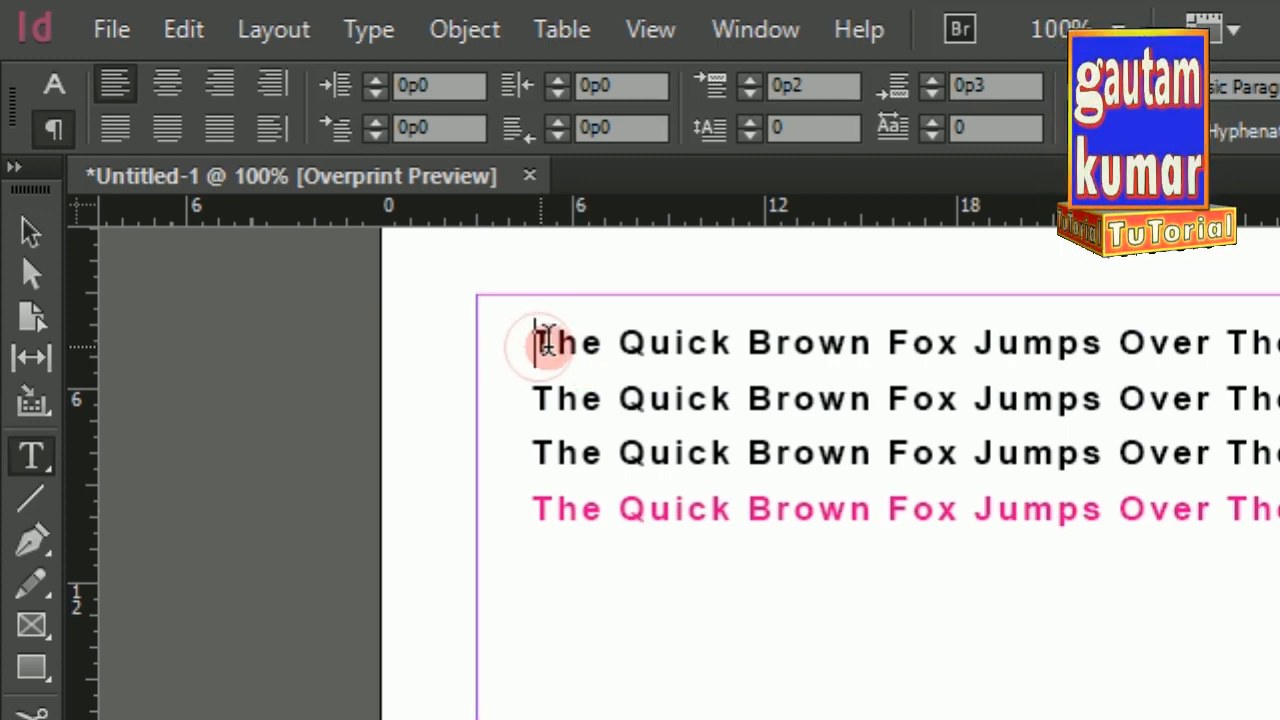
left_click_drag(535, 340, 1176, 385)
left_click_drag(948, 385, 1279, 531)
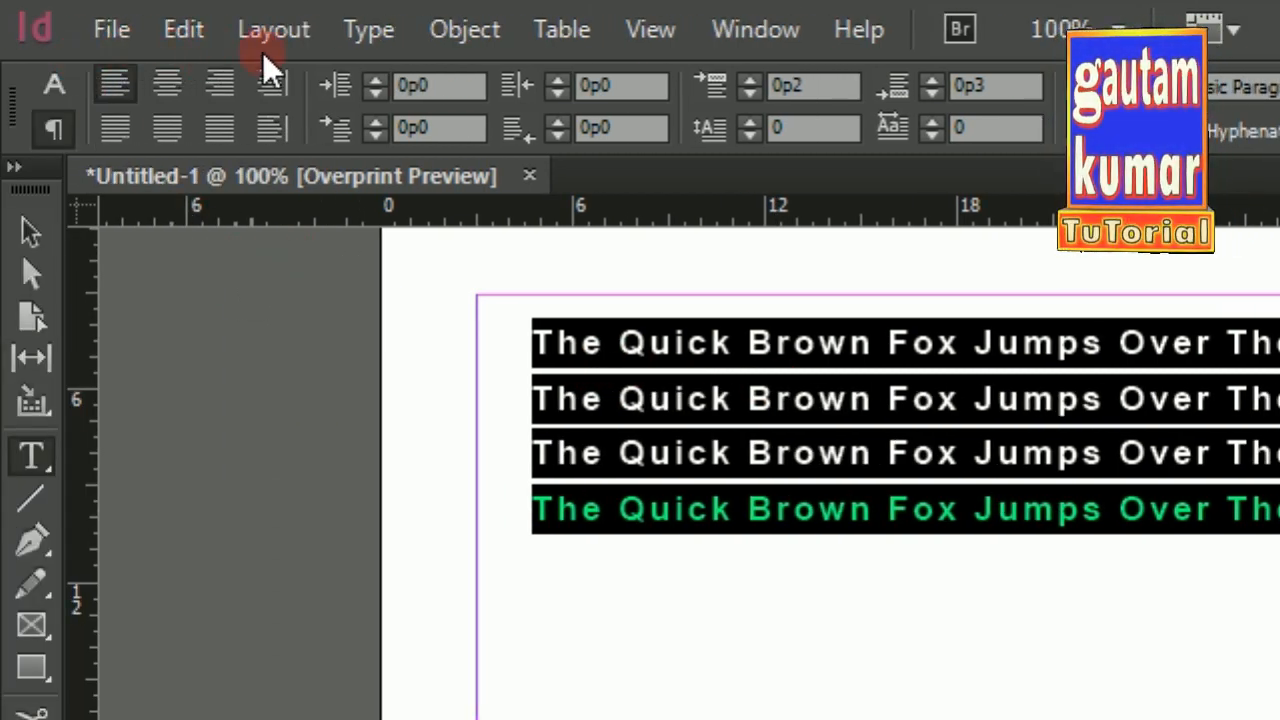
left_click(53, 88)
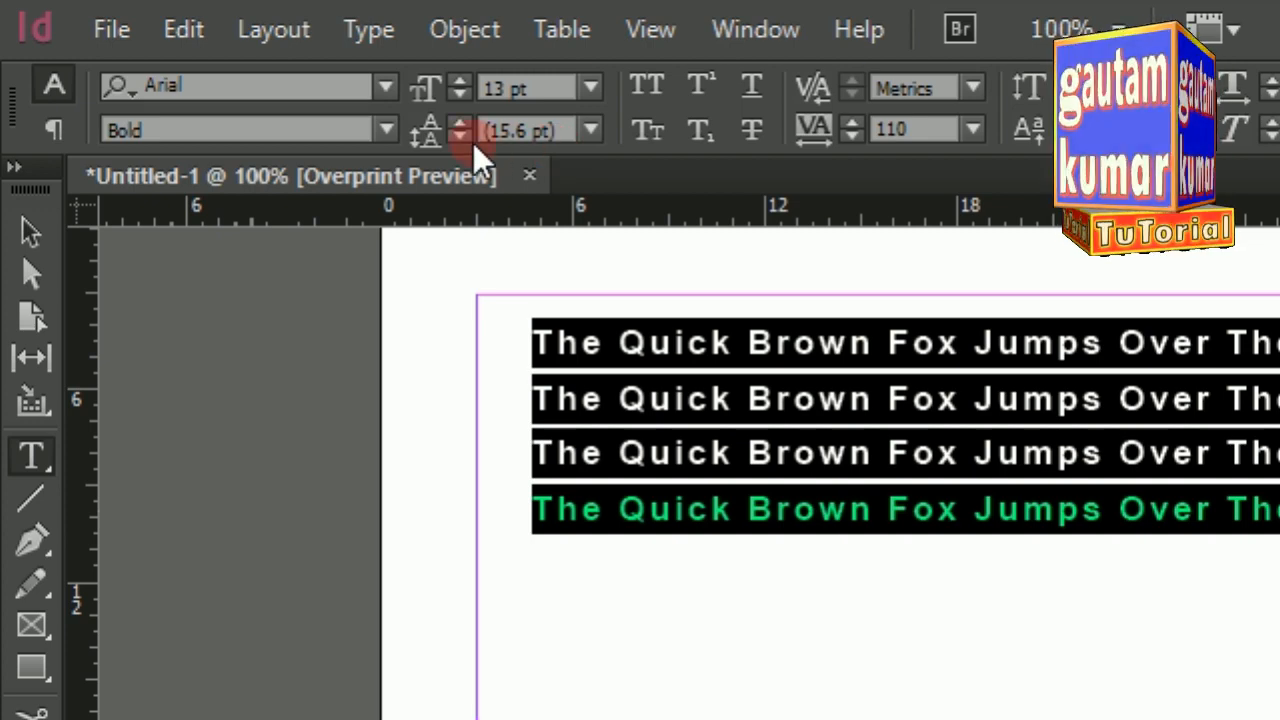
Raise the leading of the four selected lines to 33 pt, and bring it back down to 24 pt.
left_click_drag(461, 125, 459, 125)
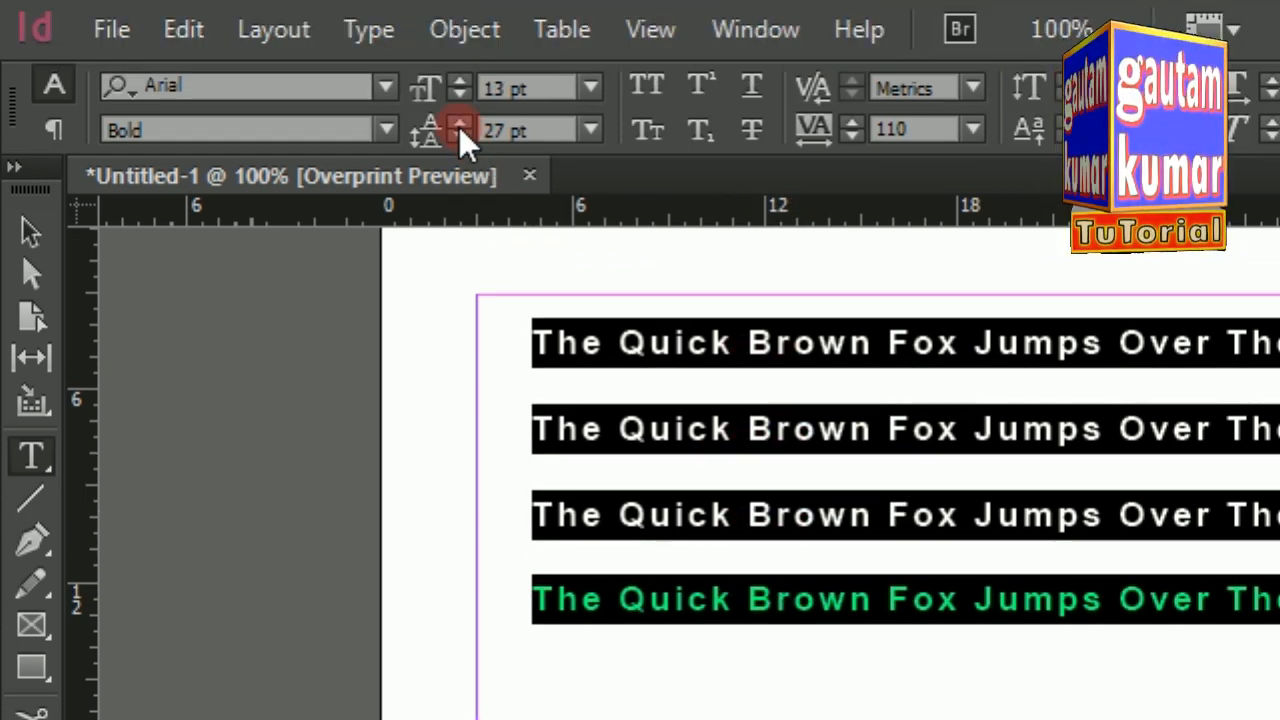
left_click_drag(459, 127, 457, 121)
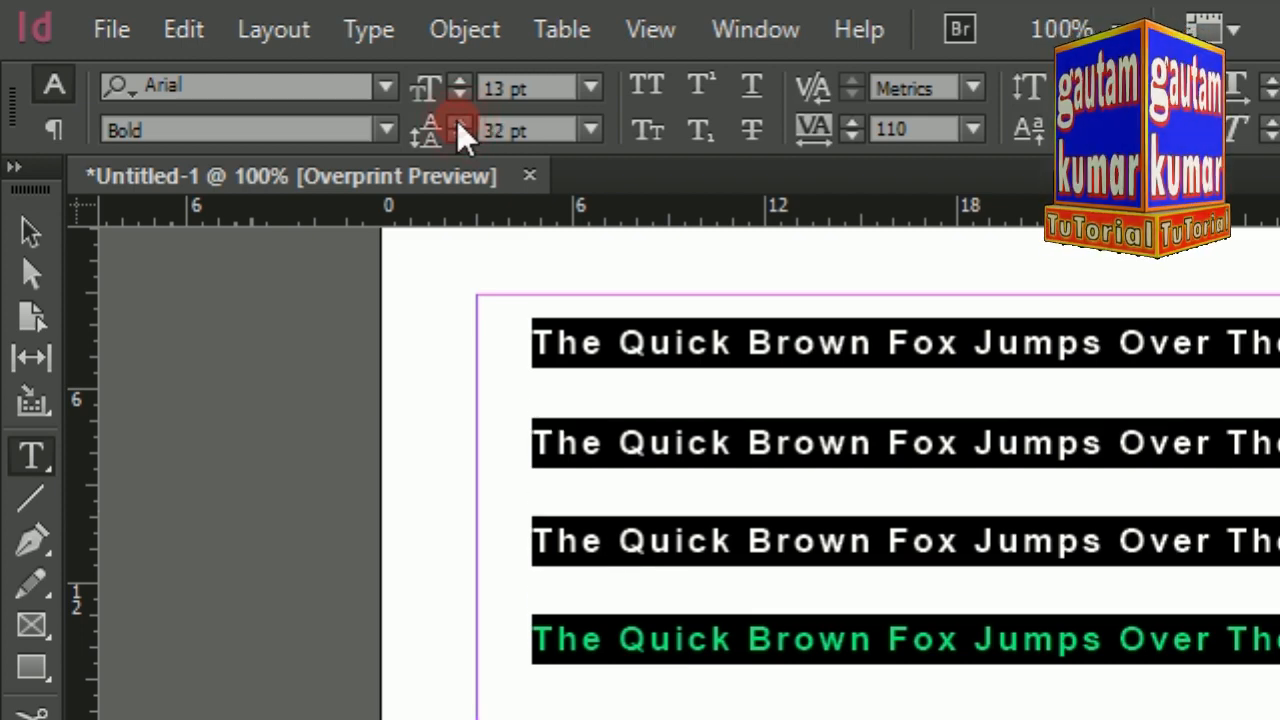
left_click(459, 123)
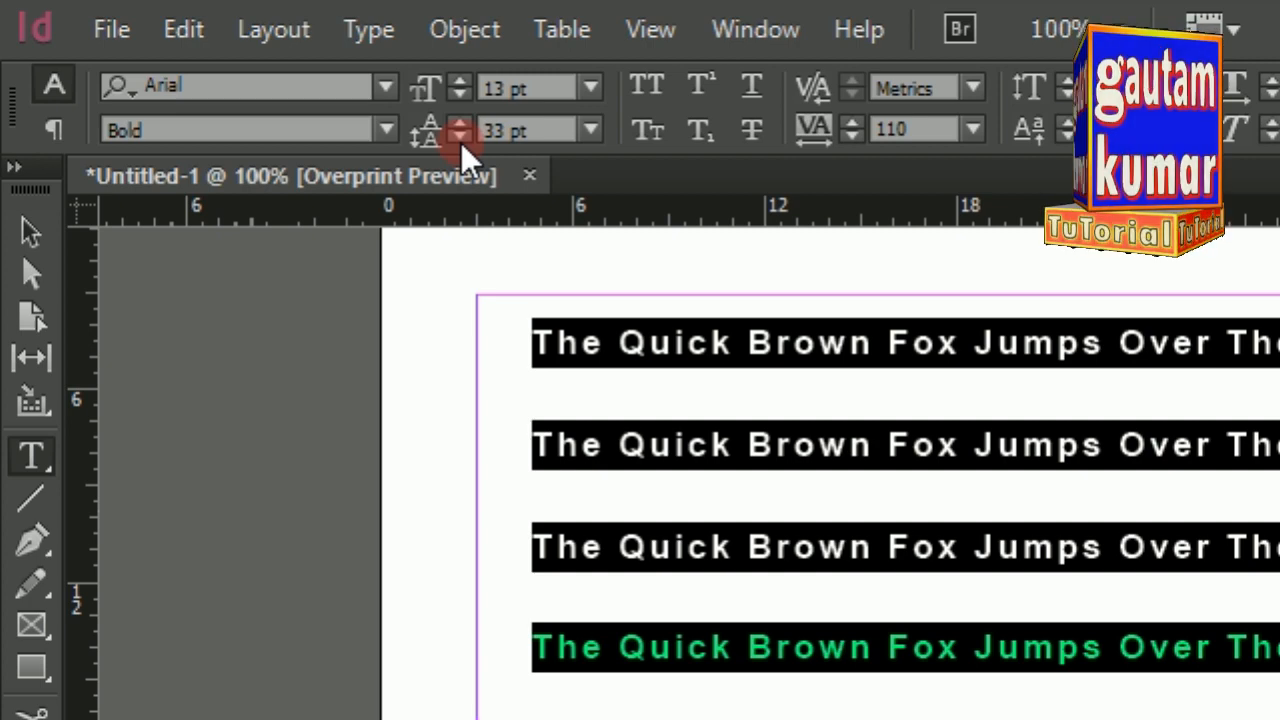
left_click_drag(455, 141, 455, 141)
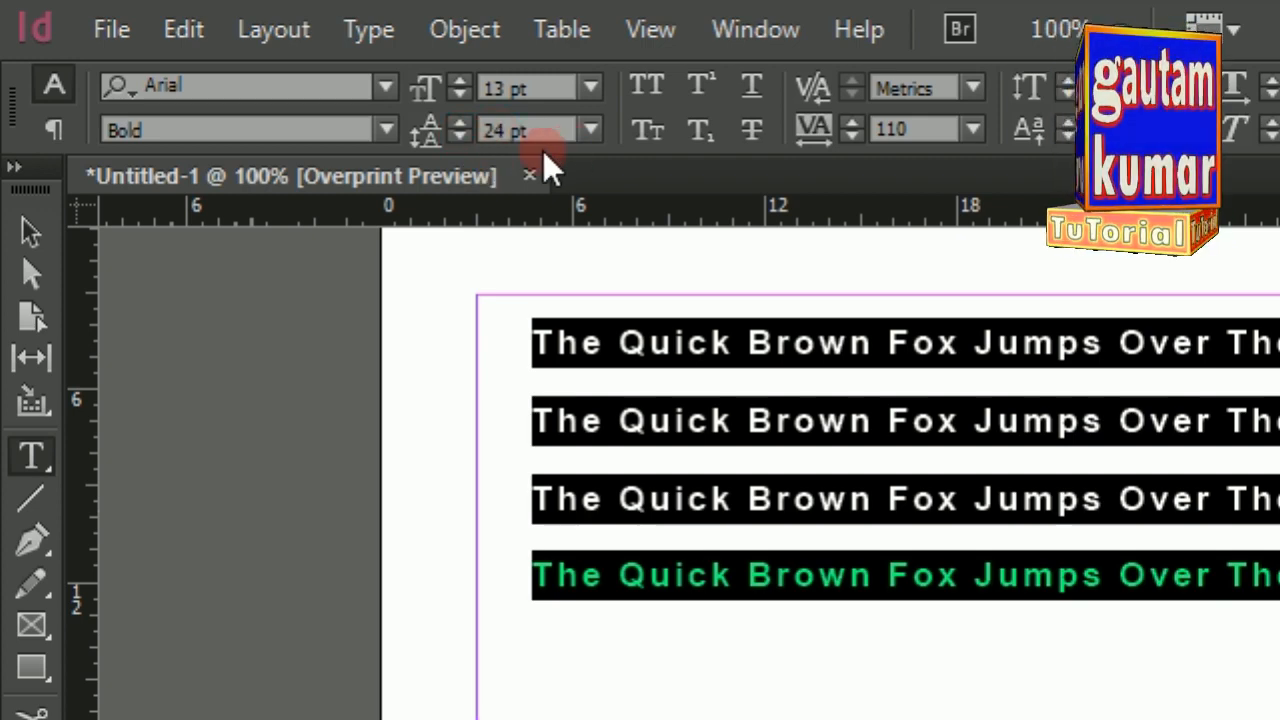
Set the leading of the four lines to the preset 36 pt and deselect the text.
left_click(590, 131)
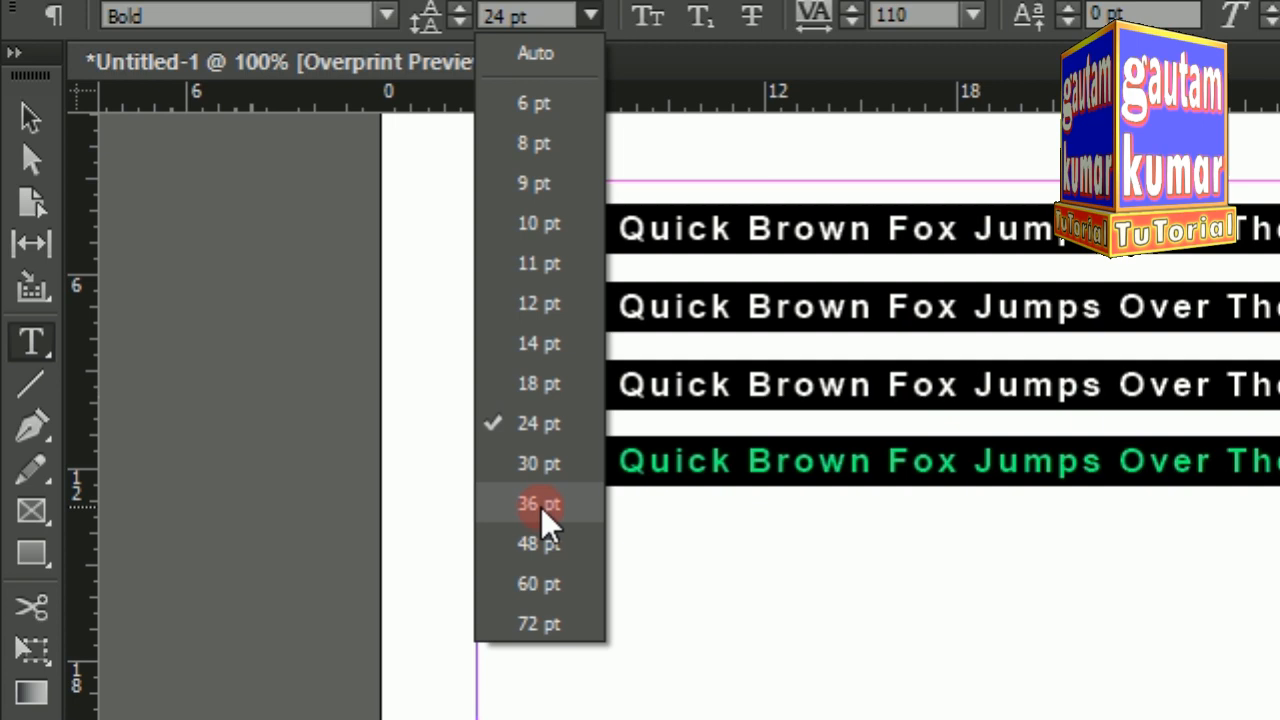
left_click(541, 505)
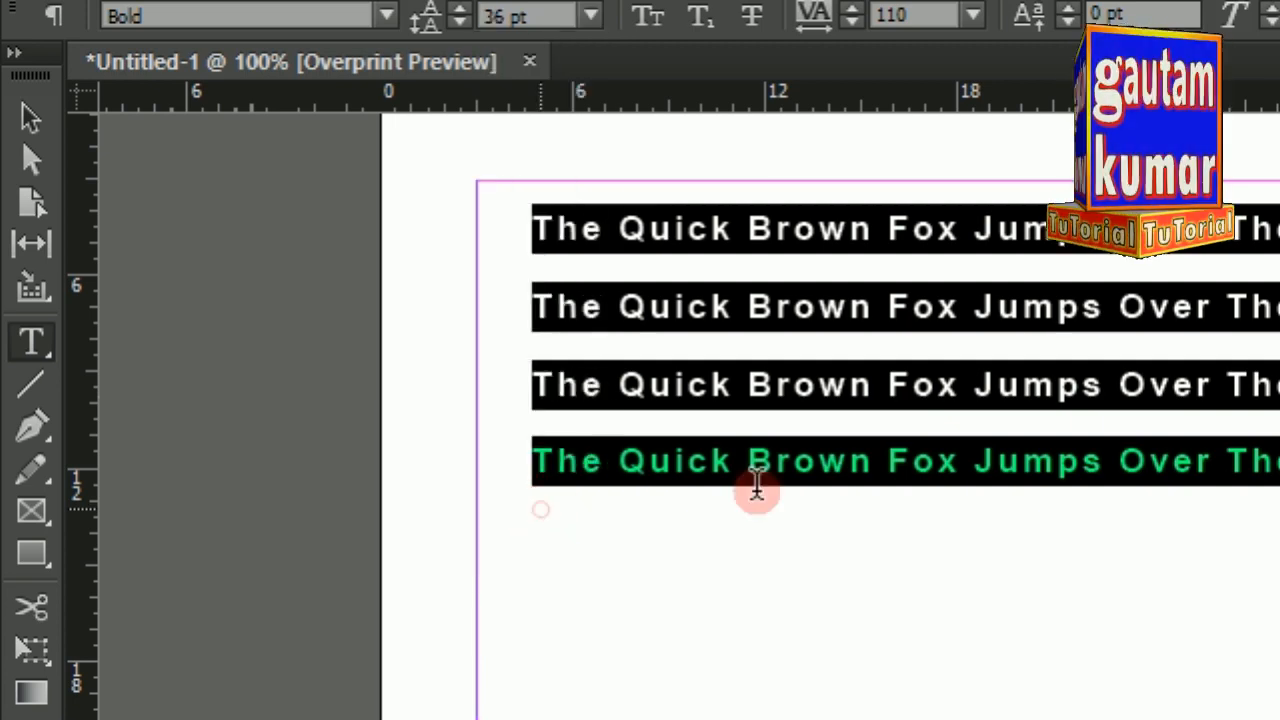
left_click(780, 434)
left_click(591, 263)
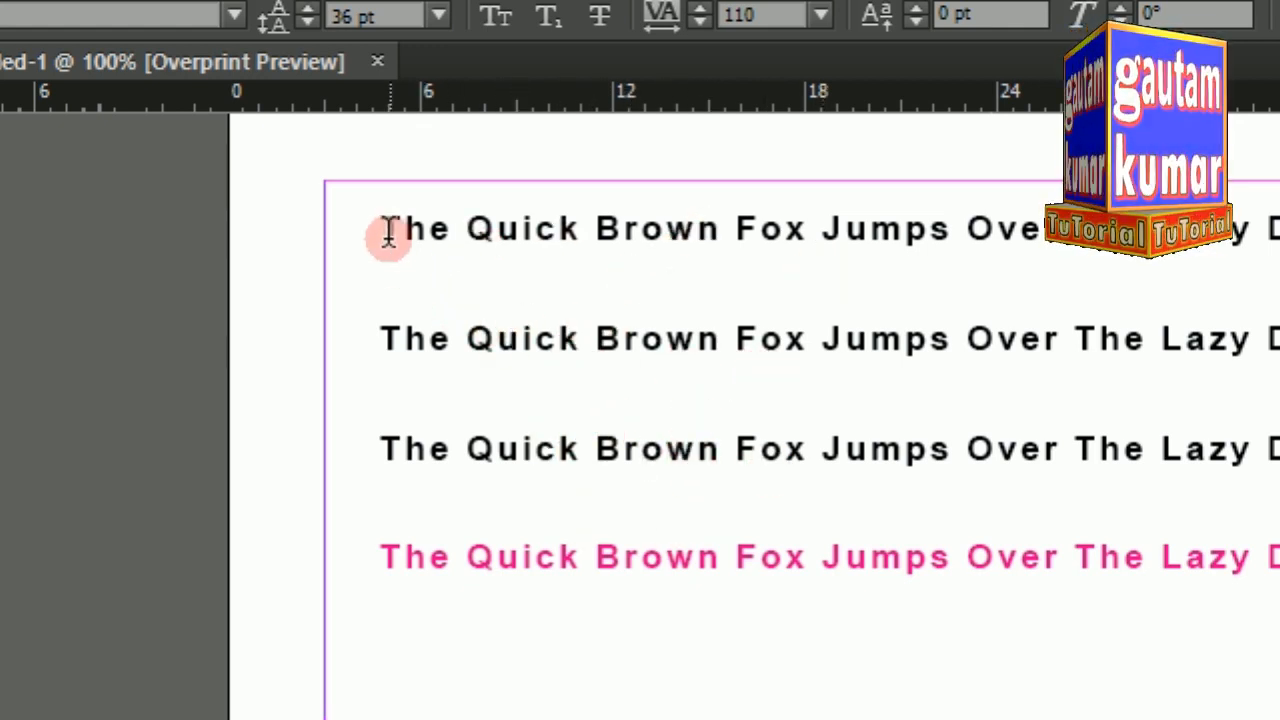
Select all four lines again, reset their leading to Auto, and deselect the text.
left_click_drag(382, 229, 1265, 362)
left_click_drag(998, 360, 1100, 554)
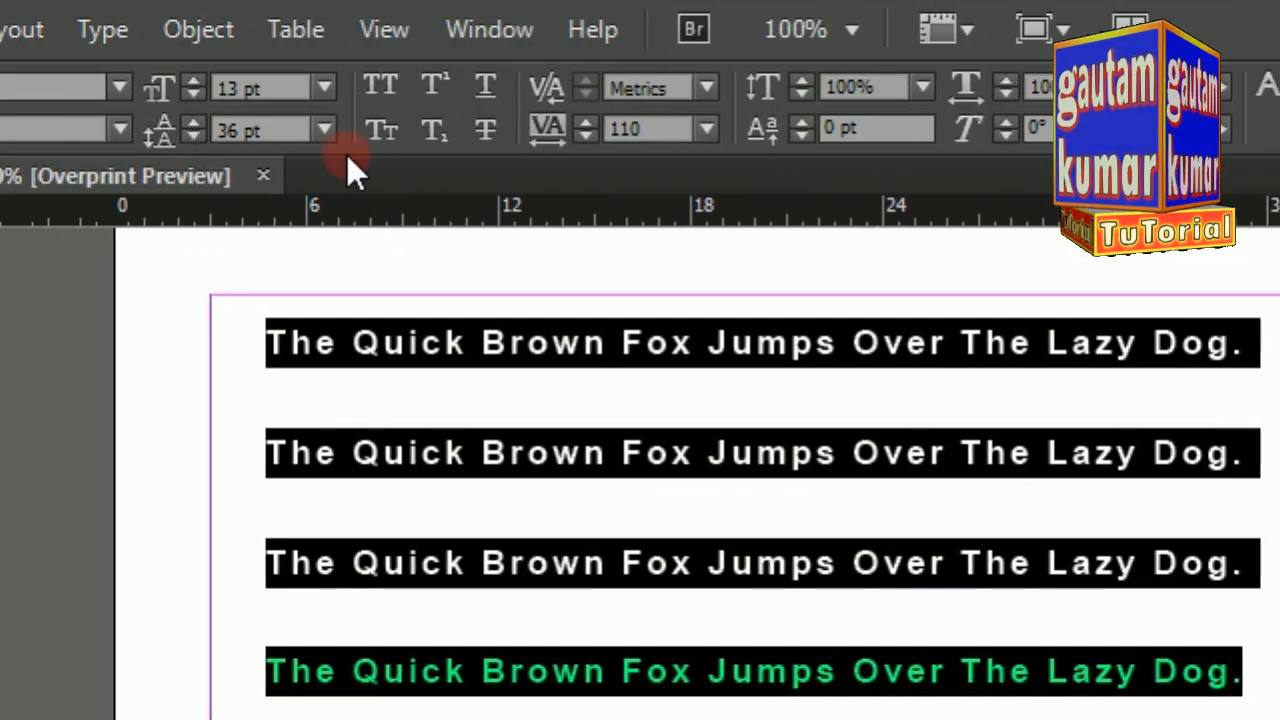
left_click(172, 91)
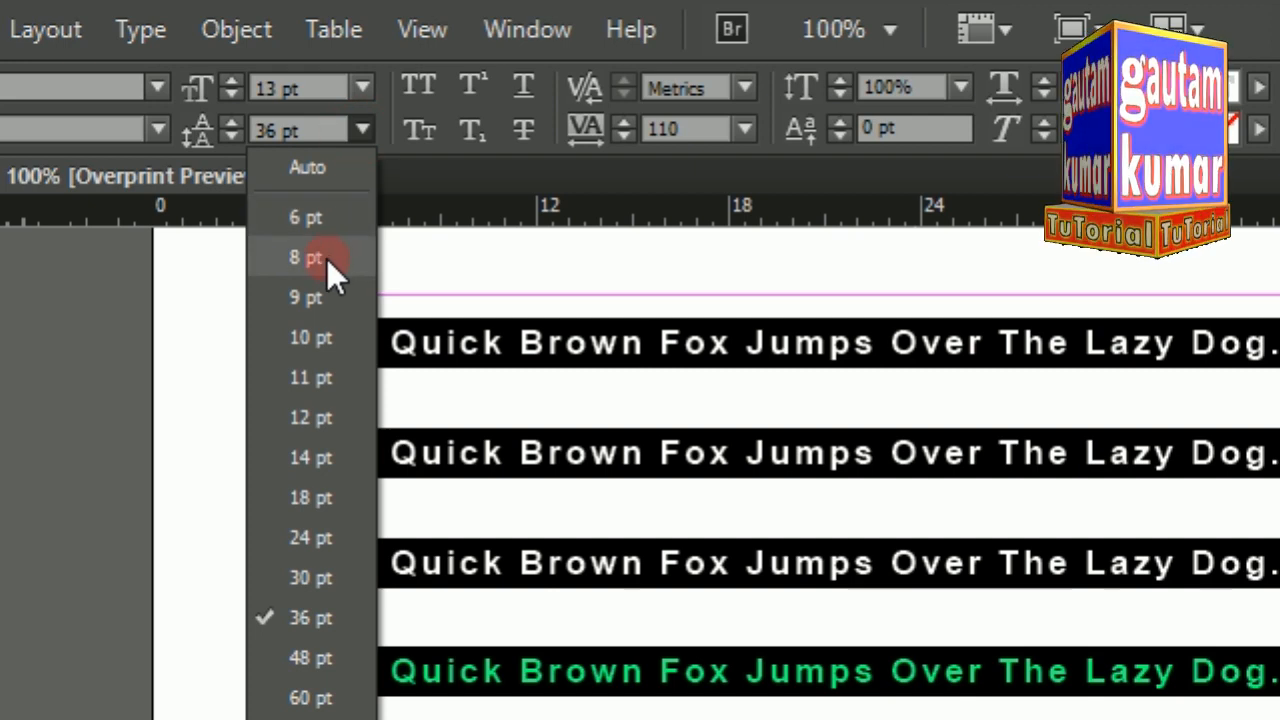
left_click(316, 176)
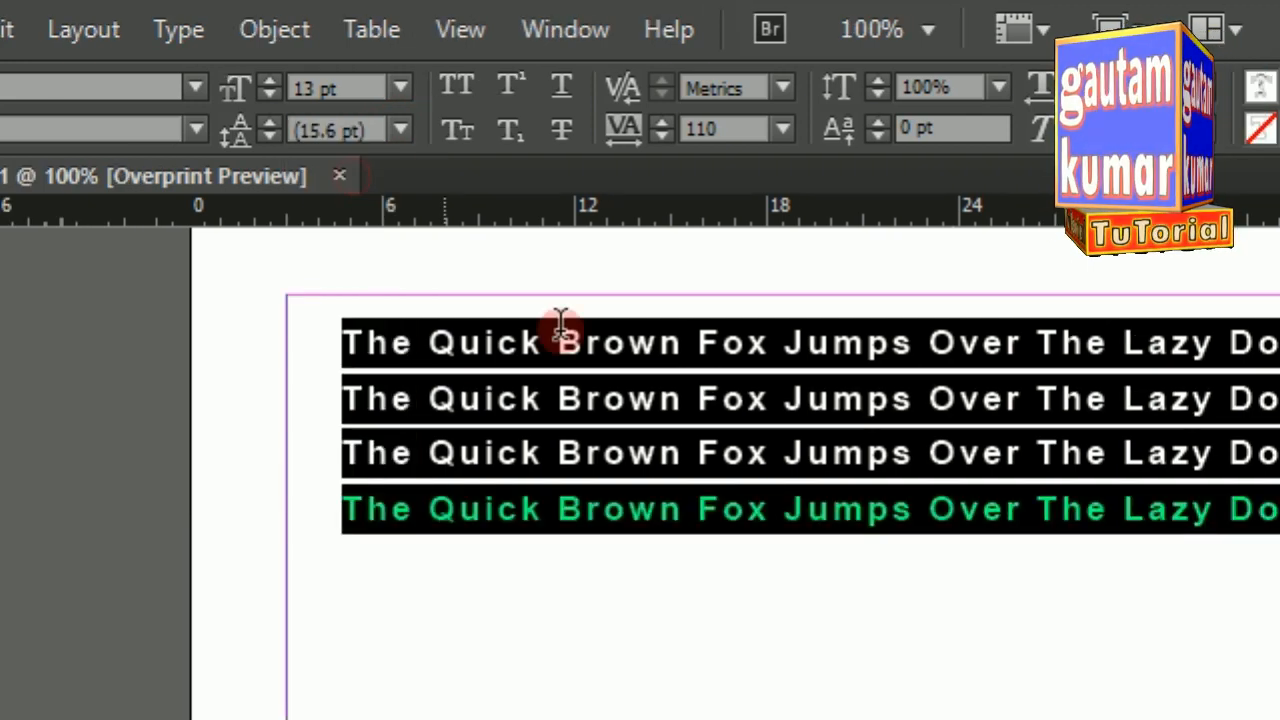
left_click(645, 400)
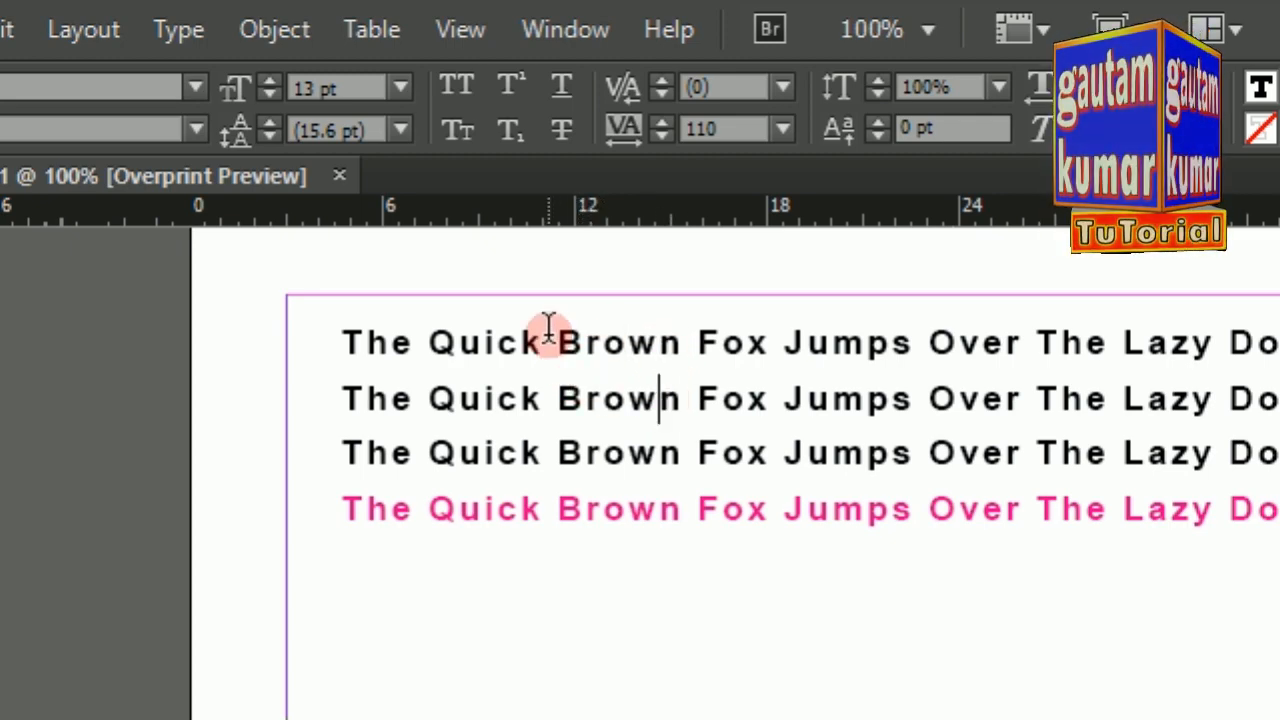
Select the four lines and raise their leading to 24 pt with the paragraph formatting controls displayed.
left_click_drag(338, 342, 962, 514)
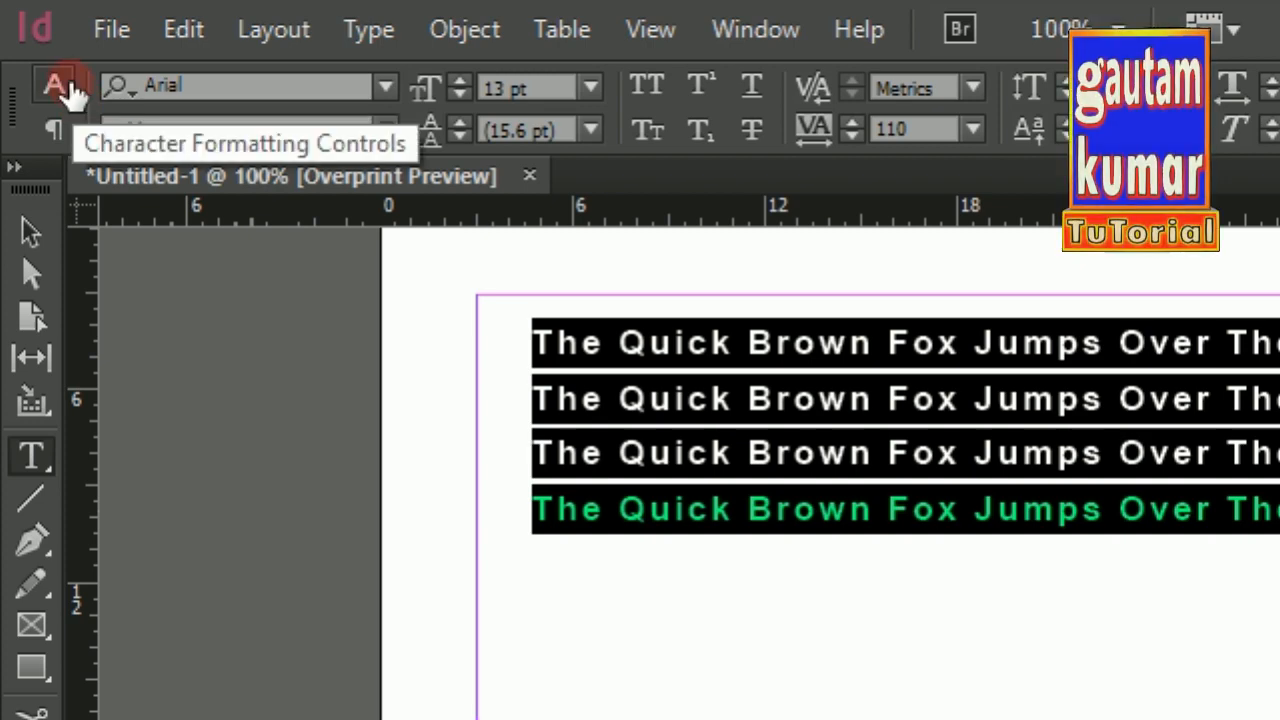
left_click(52, 133)
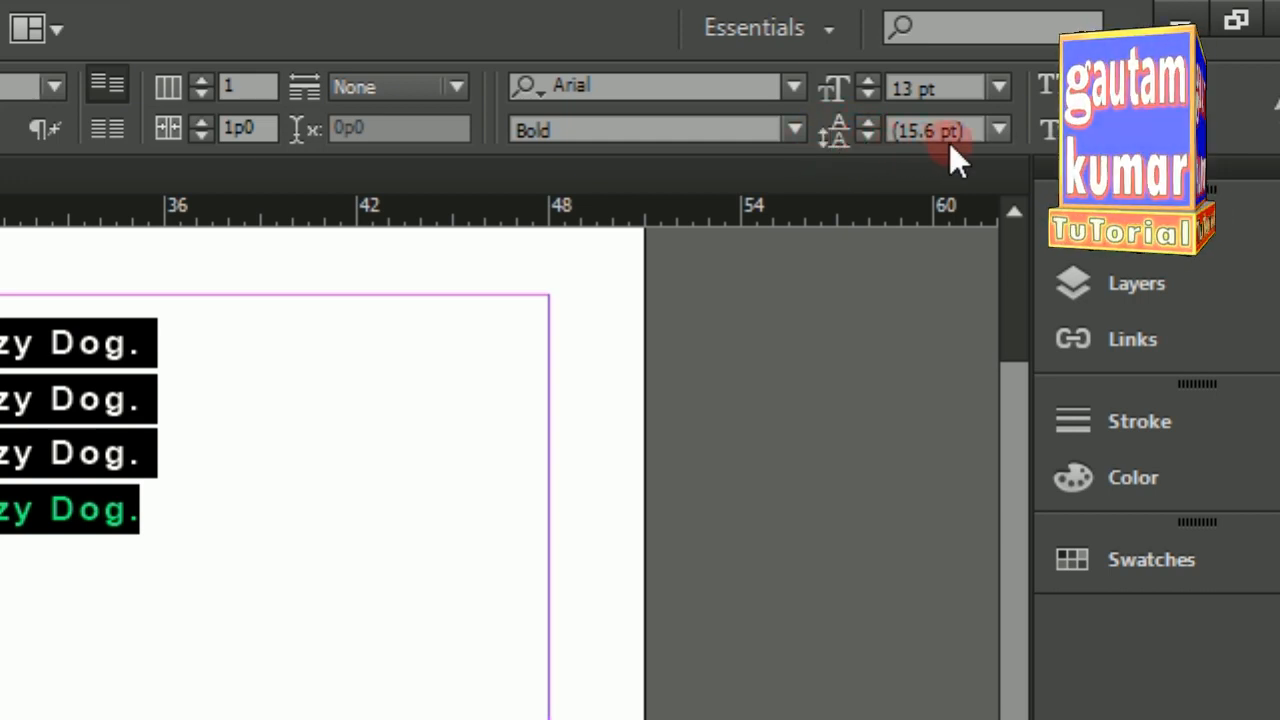
left_click(831, 120)
left_click(831, 120)
left_click(831, 119)
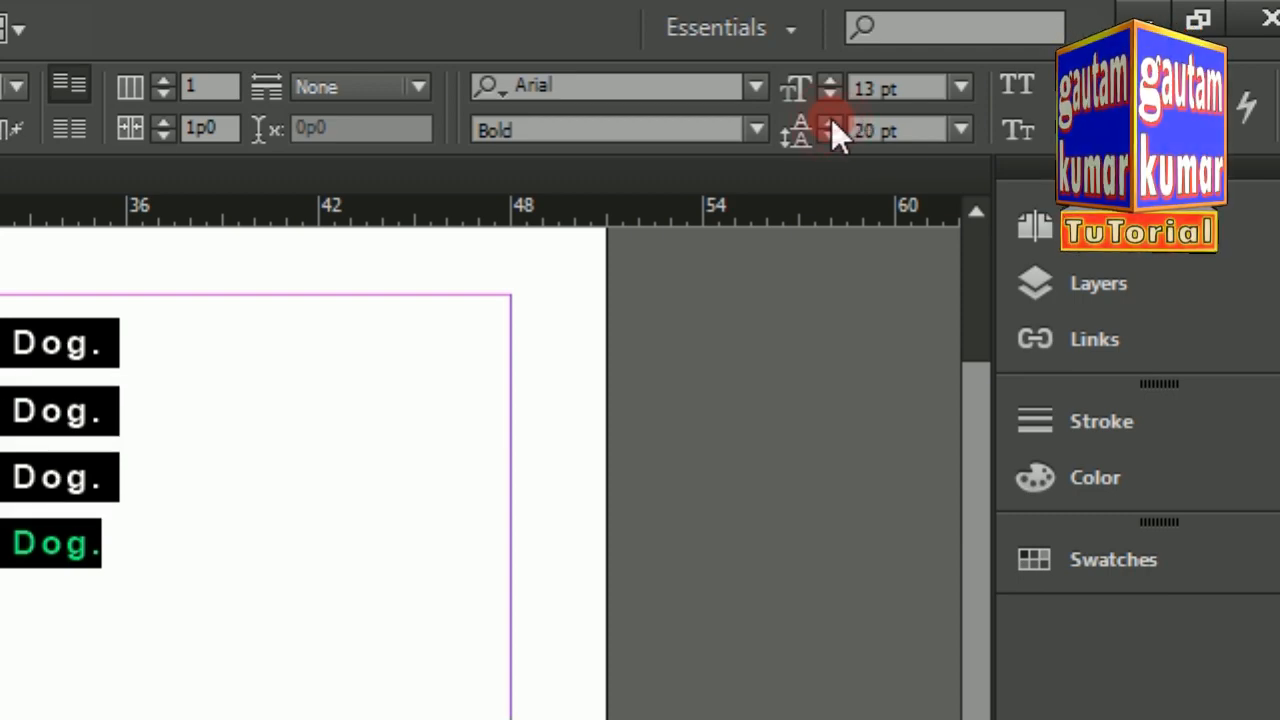
left_click(831, 118)
left_click(831, 118)
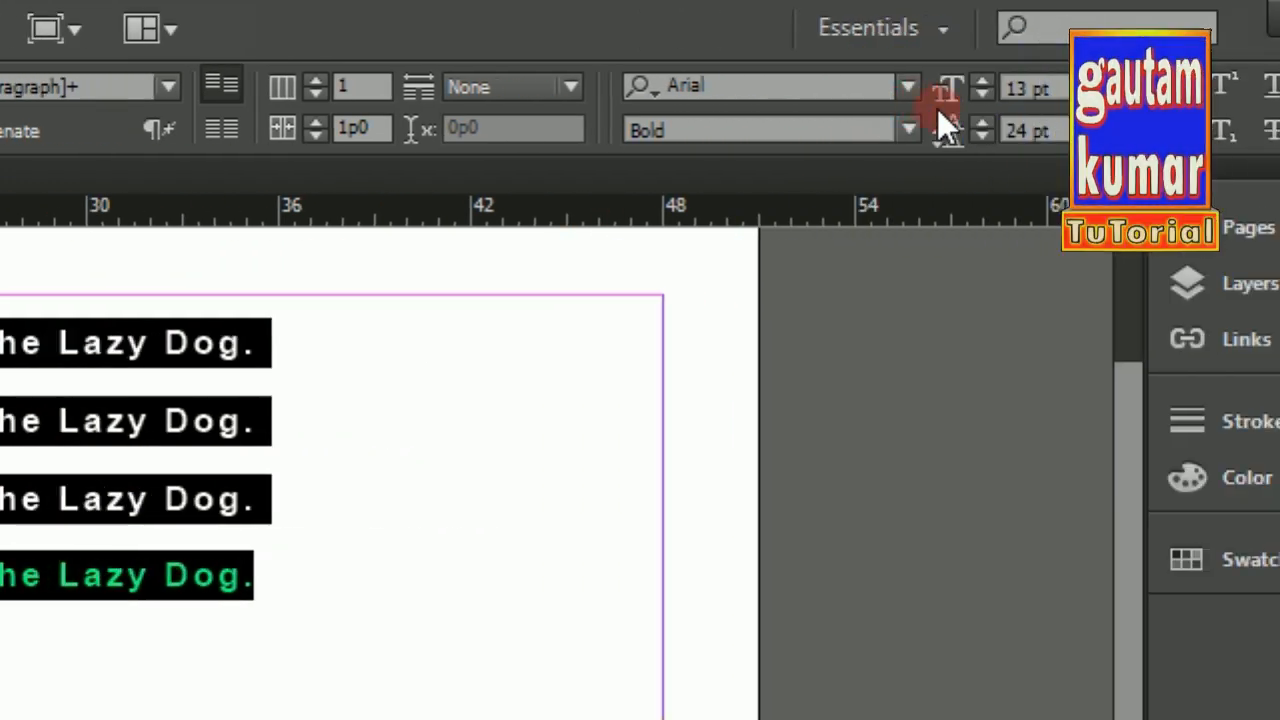
Lower the leading of the four selected lines to 16 pt.
left_click(943, 134)
left_click(943, 134)
left_click(943, 134)
left_click(943, 134)
left_click(943, 134)
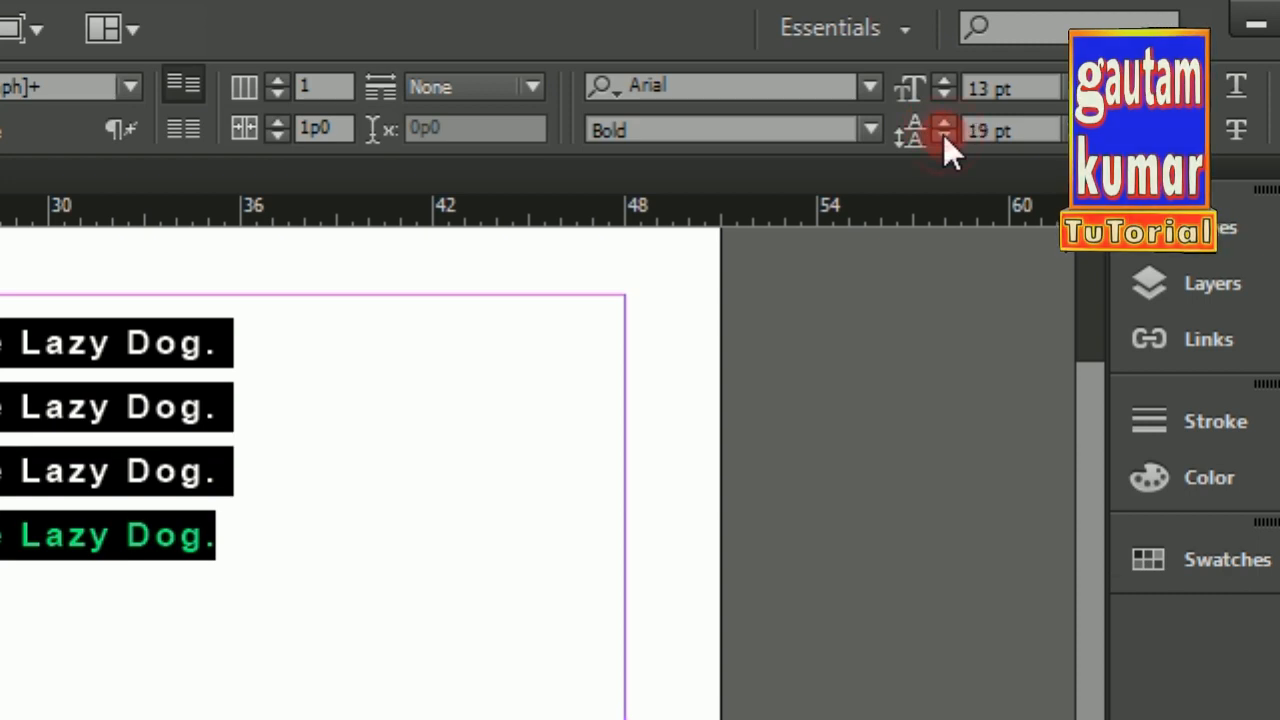
left_click(943, 134)
left_click(943, 134)
left_click(943, 134)
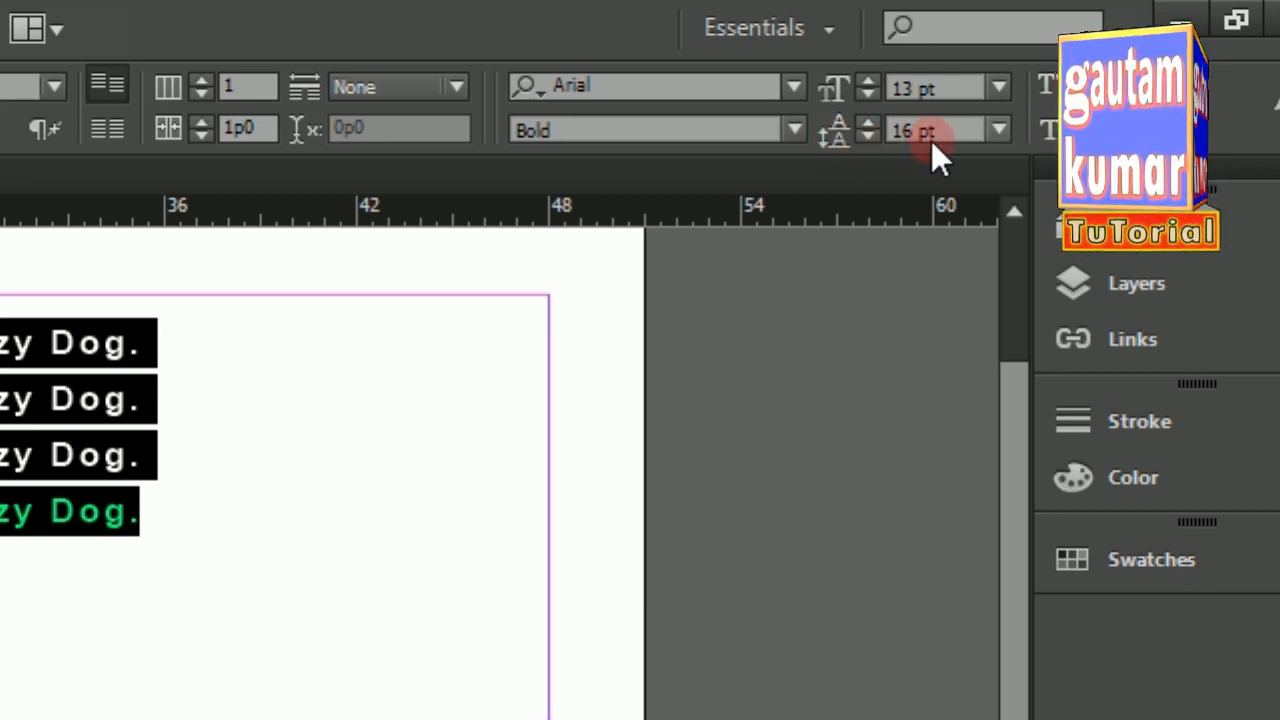
Set the leading of the four lines to the preset 48 pt and deselect the text.
left_click(959, 131)
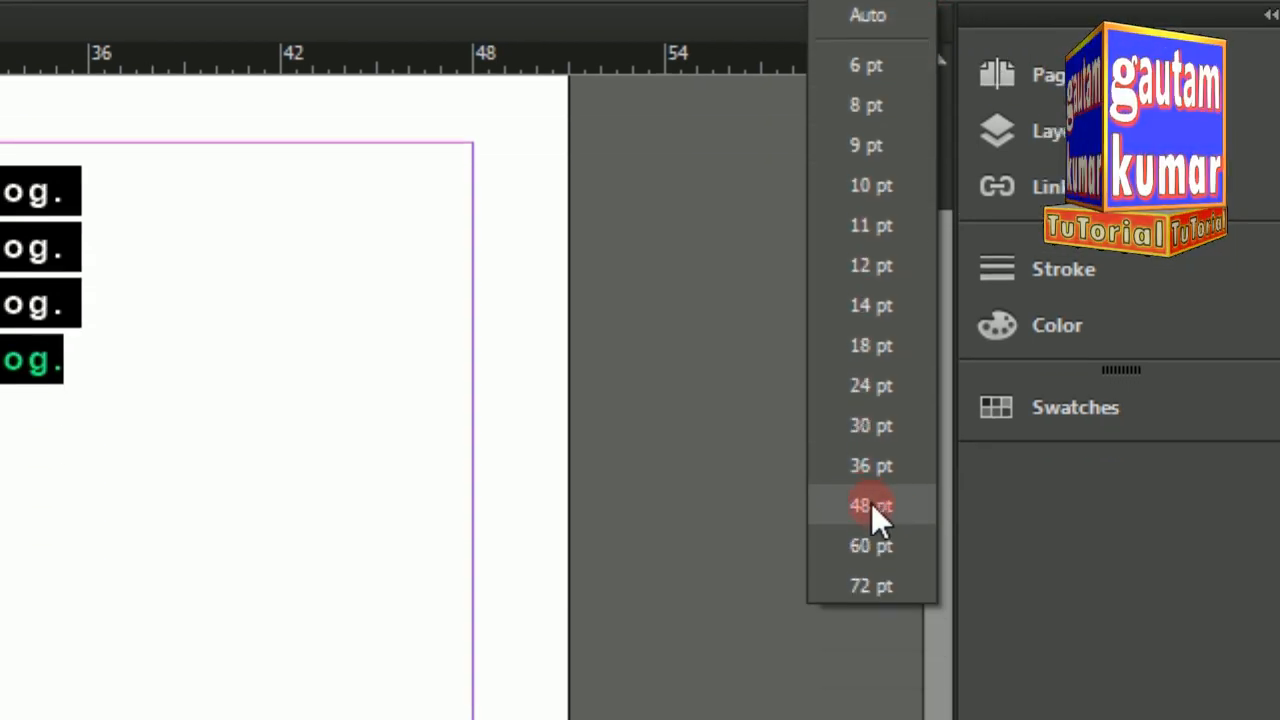
left_click(871, 657)
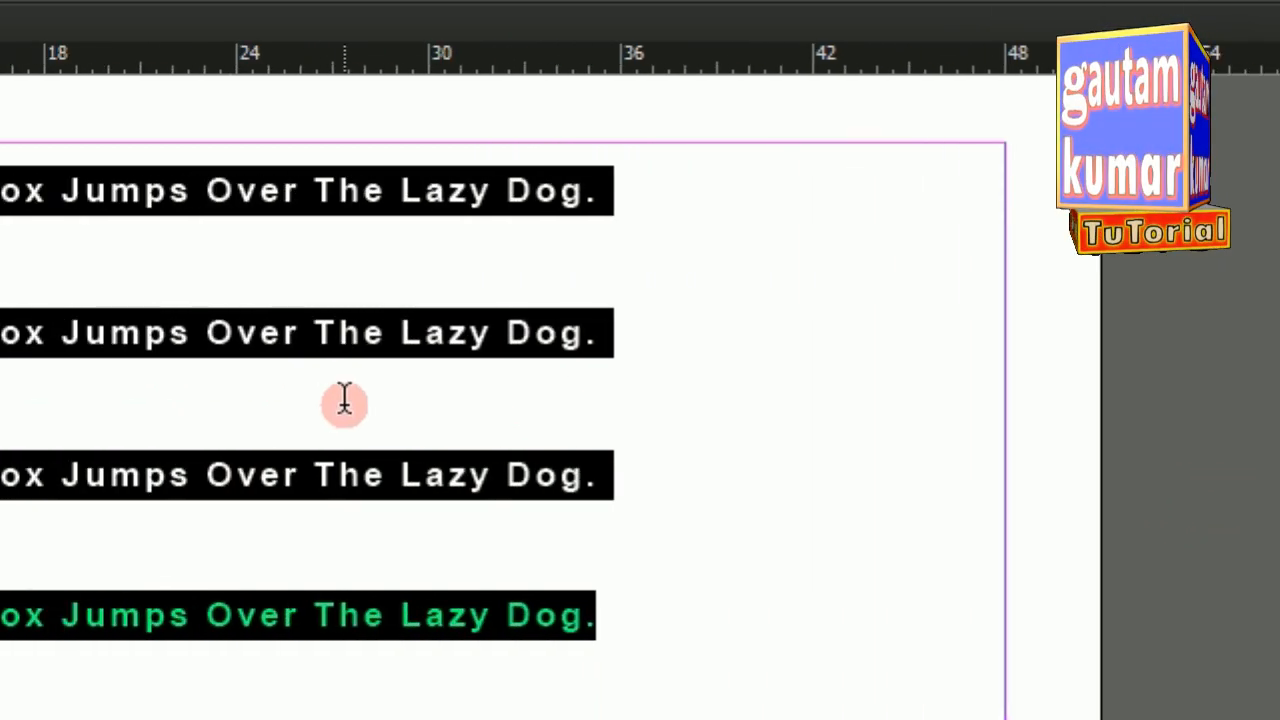
left_click(343, 400)
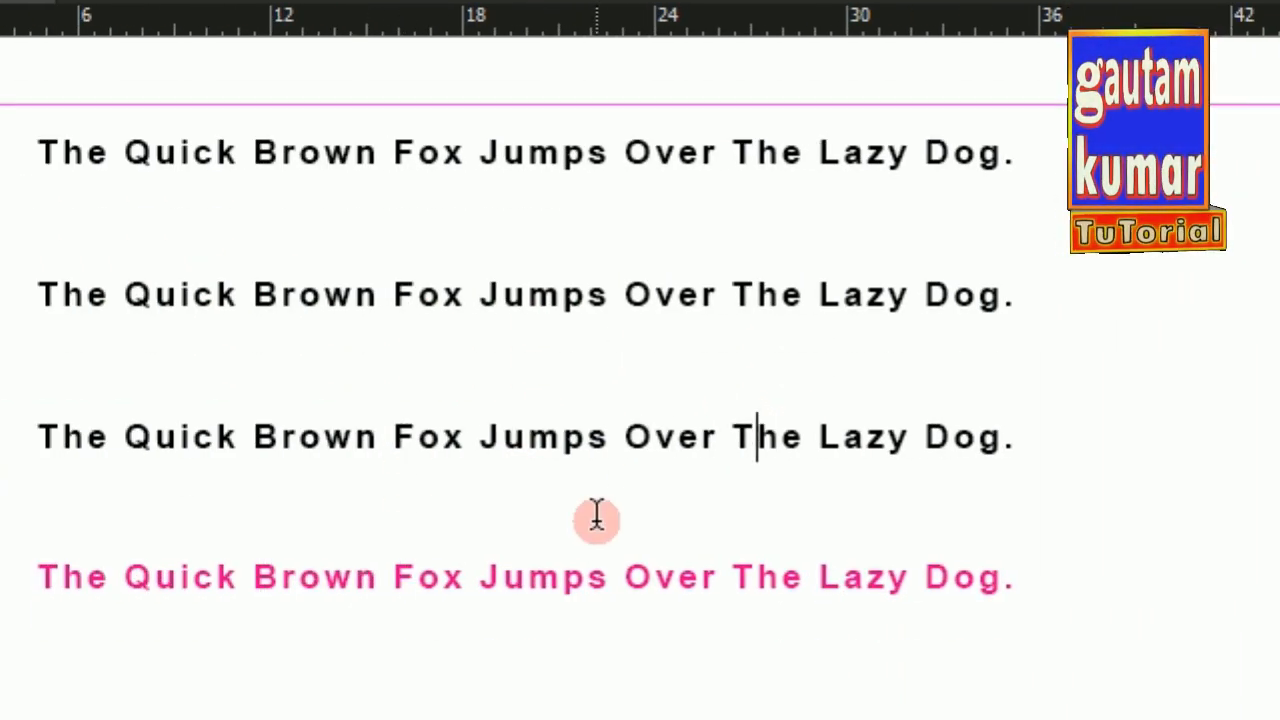
Reselect the four widely spaced lines, return their leading to Auto, and deselect the text.
left_click_drag(297, 152, 1279, 582)
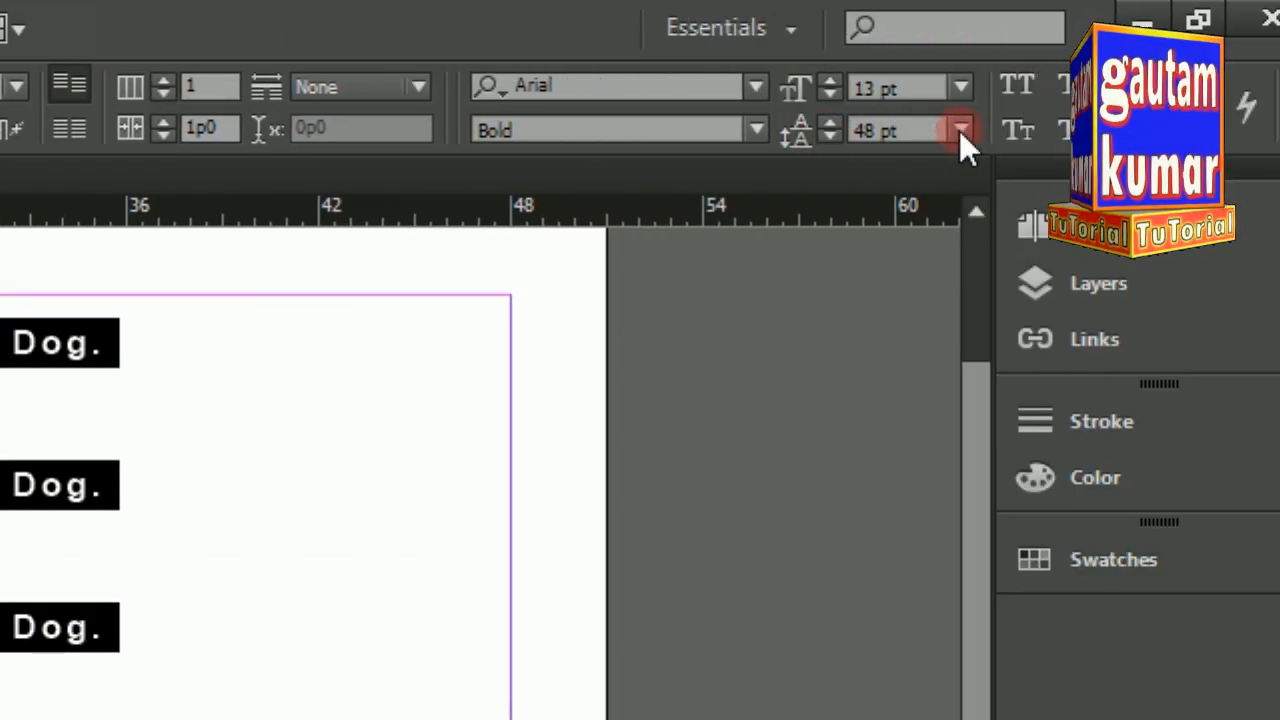
left_click(959, 130)
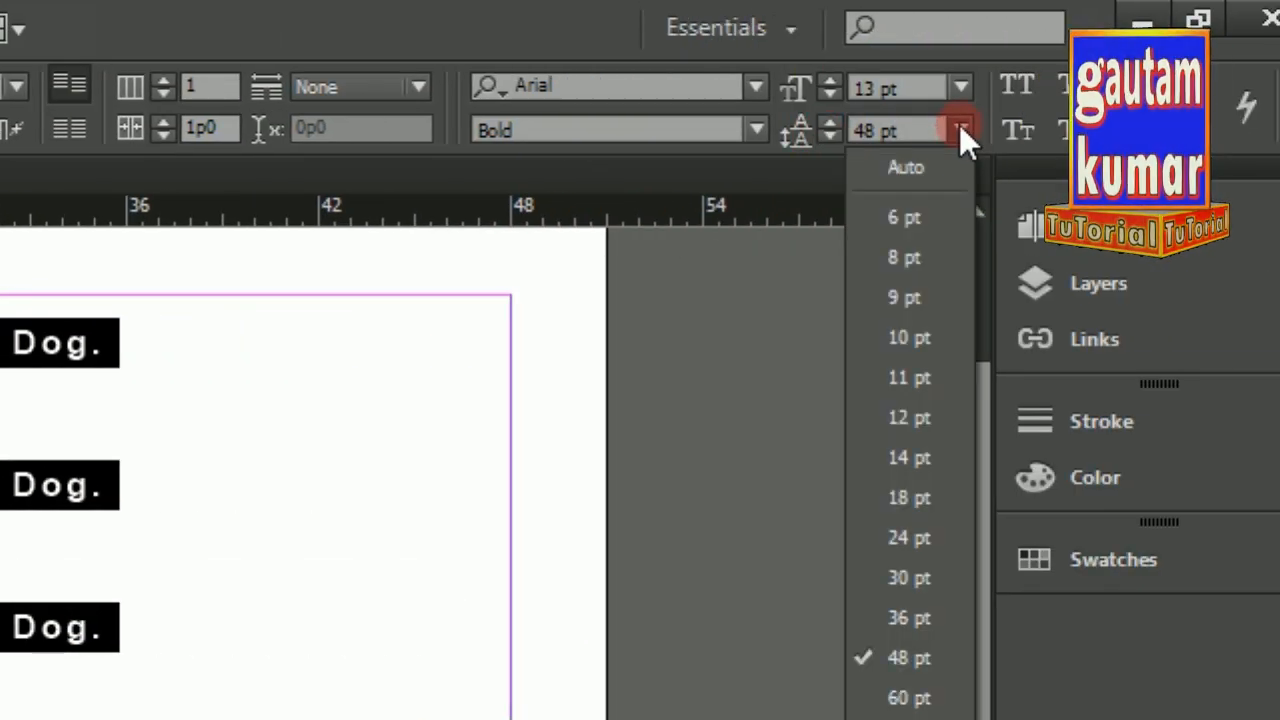
left_click(931, 166)
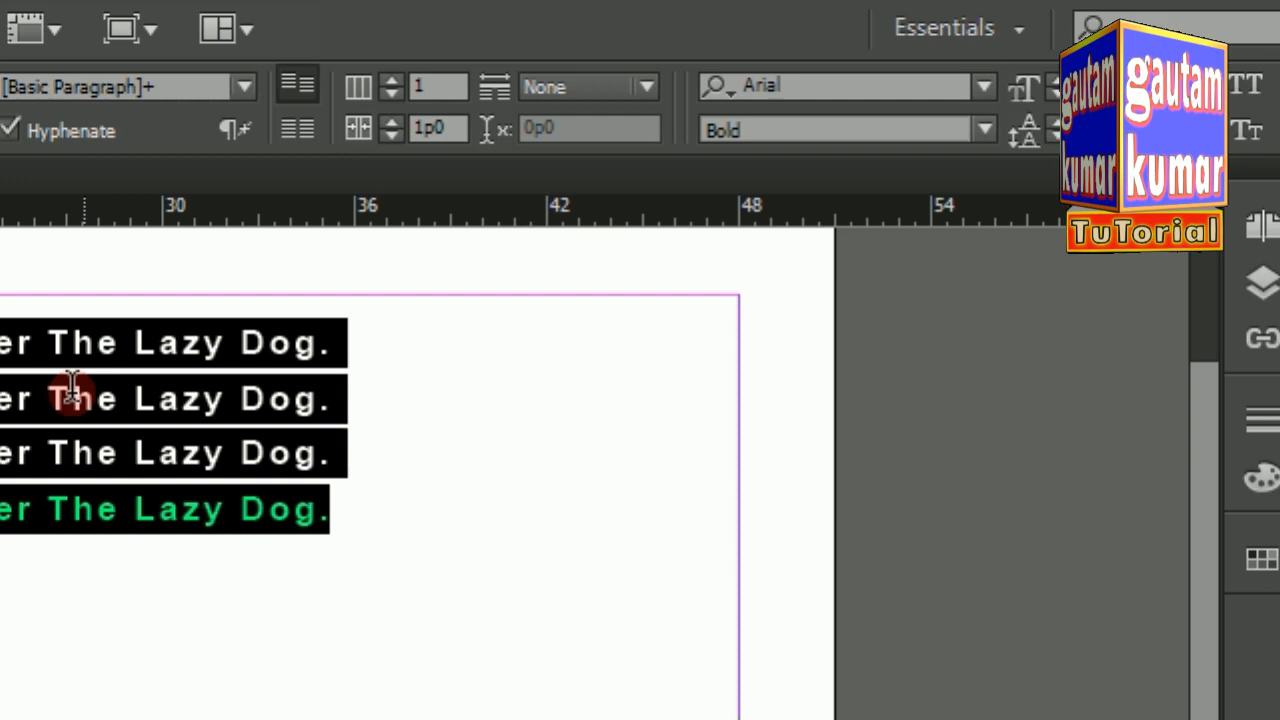
left_click(72, 392)
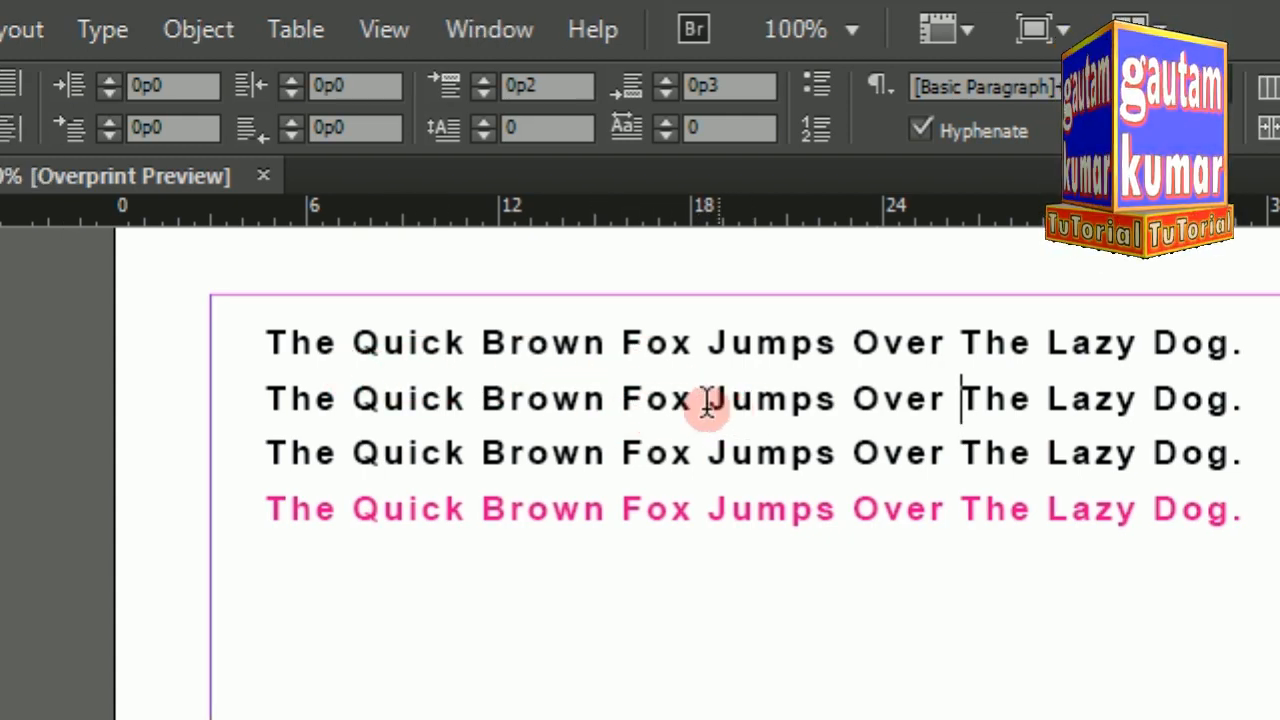
Select all four lines, open the Character panel, and place it over the middle of the text.
left_click_drag(268, 343, 1279, 531)
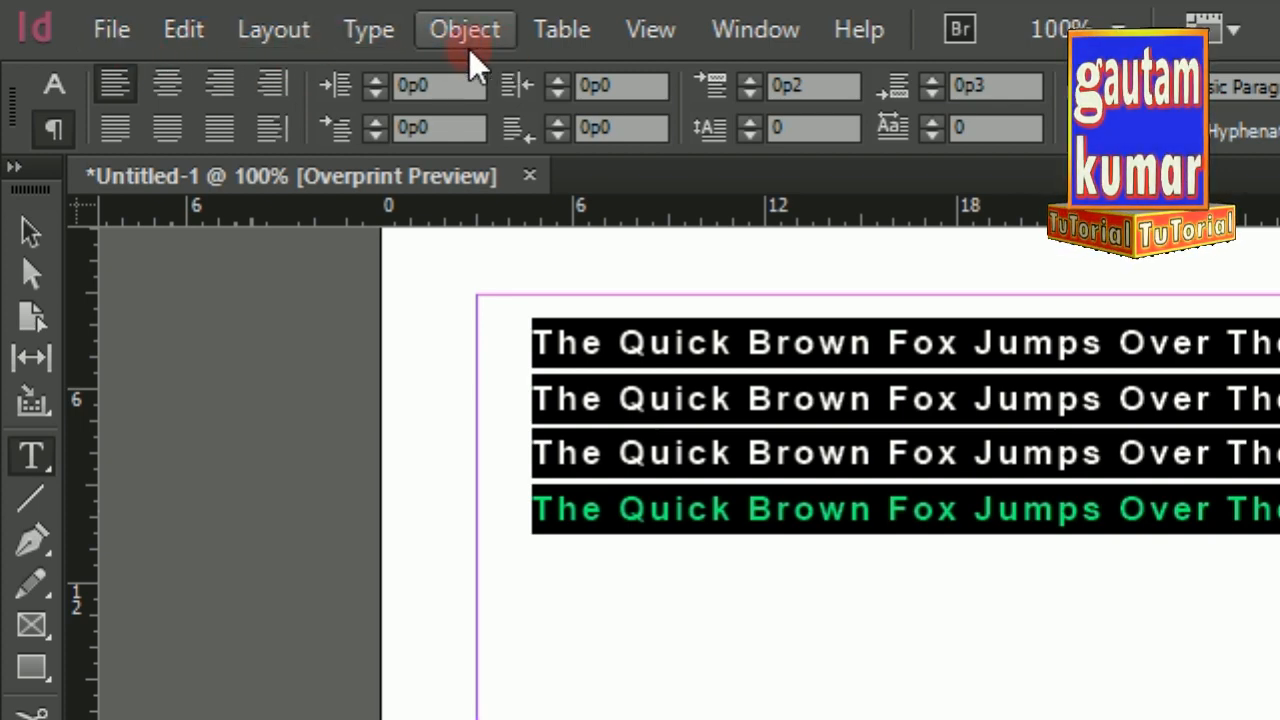
left_click(376, 32)
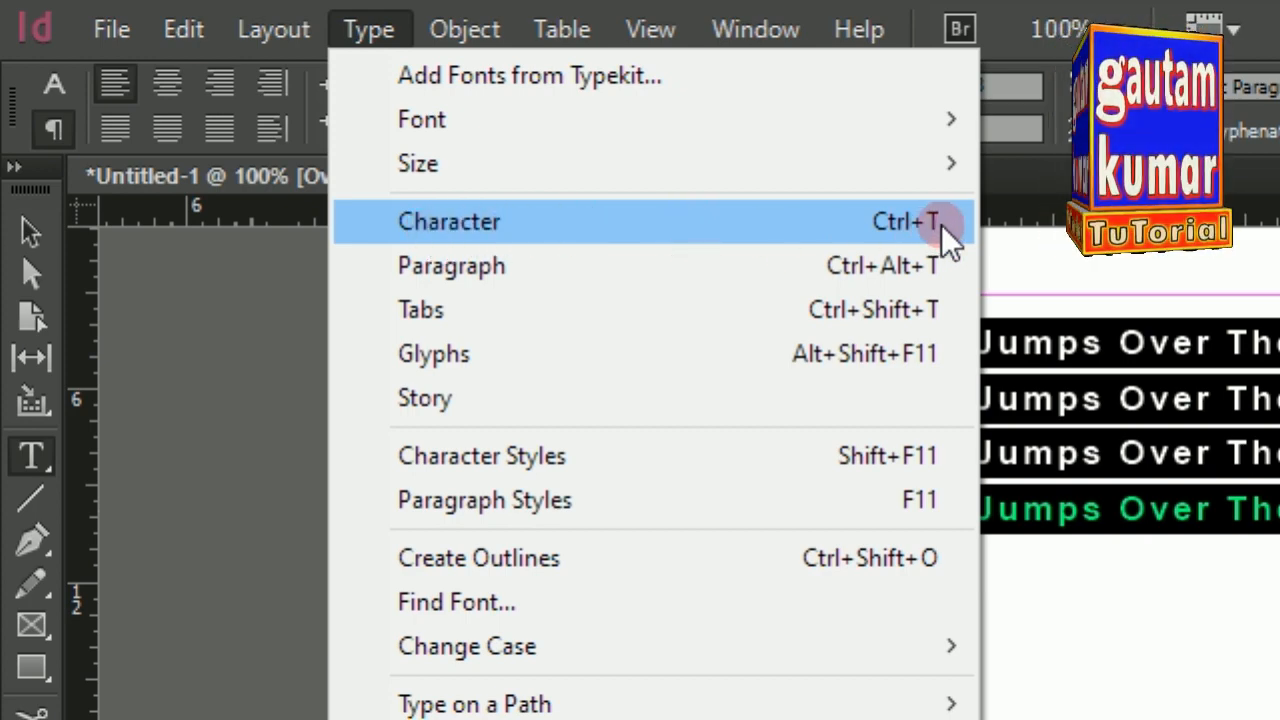
left_click(495, 229)
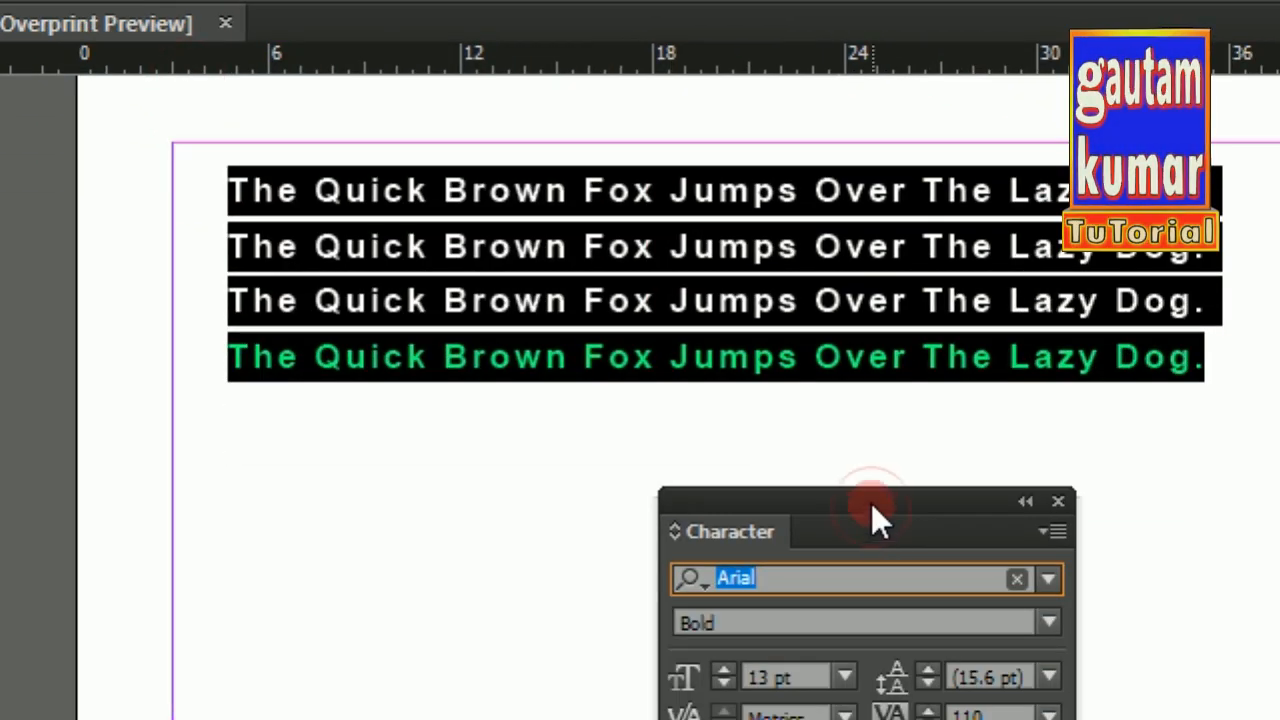
left_click_drag(871, 503, 729, 113)
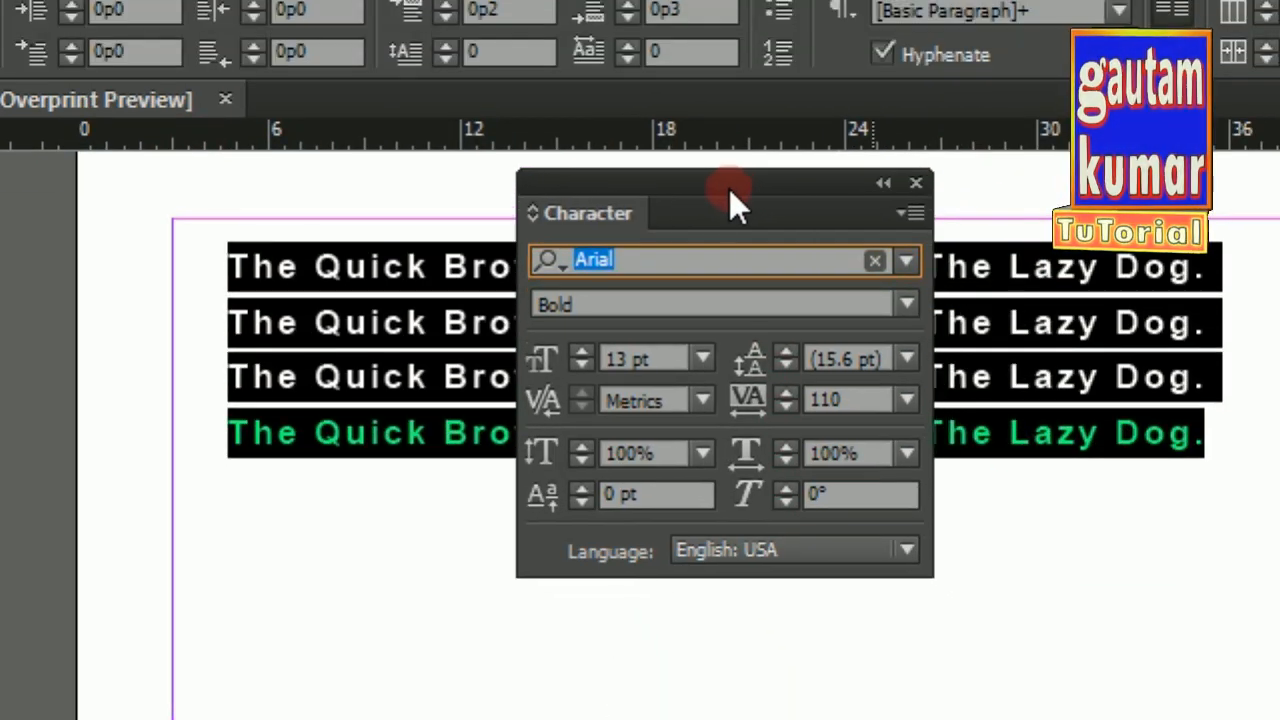
left_click_drag(729, 188, 727, 180)
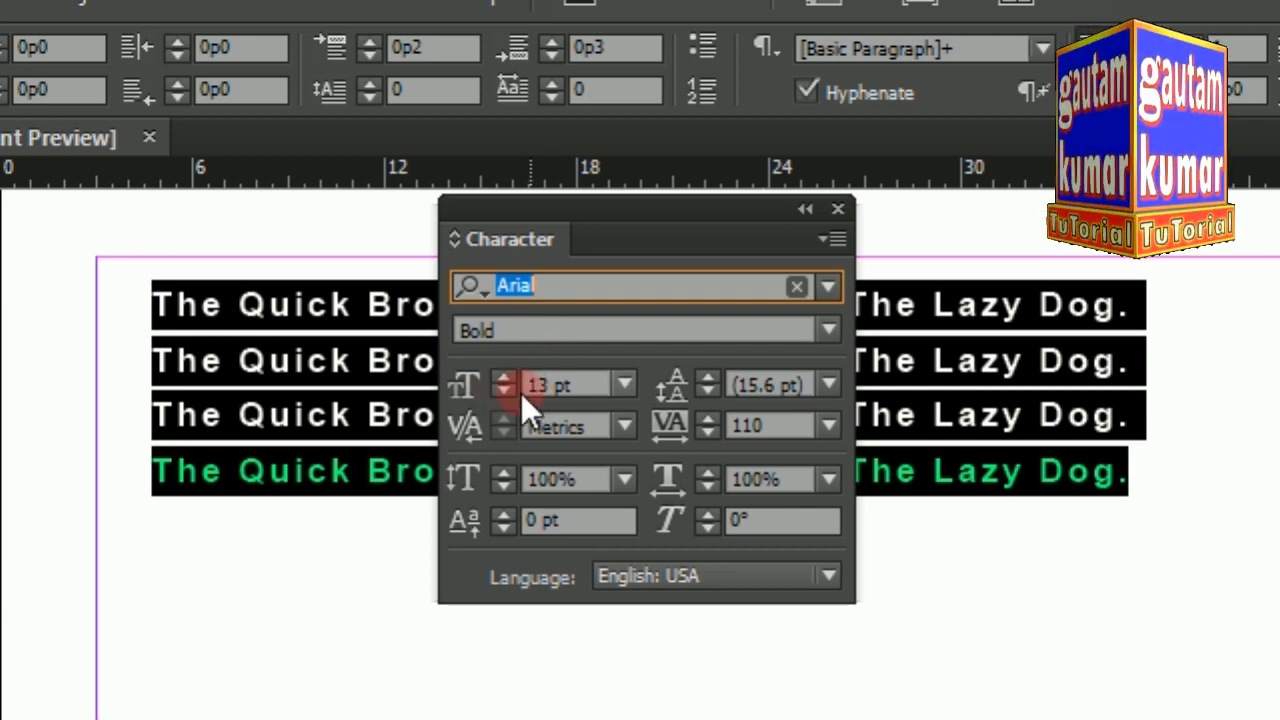
Raise the leading of the four selected lines to 28 pt in the Character panel.
left_click(707, 377)
left_click(707, 376)
left_click(707, 376)
left_click(707, 374)
left_click(707, 374)
left_click(704, 374)
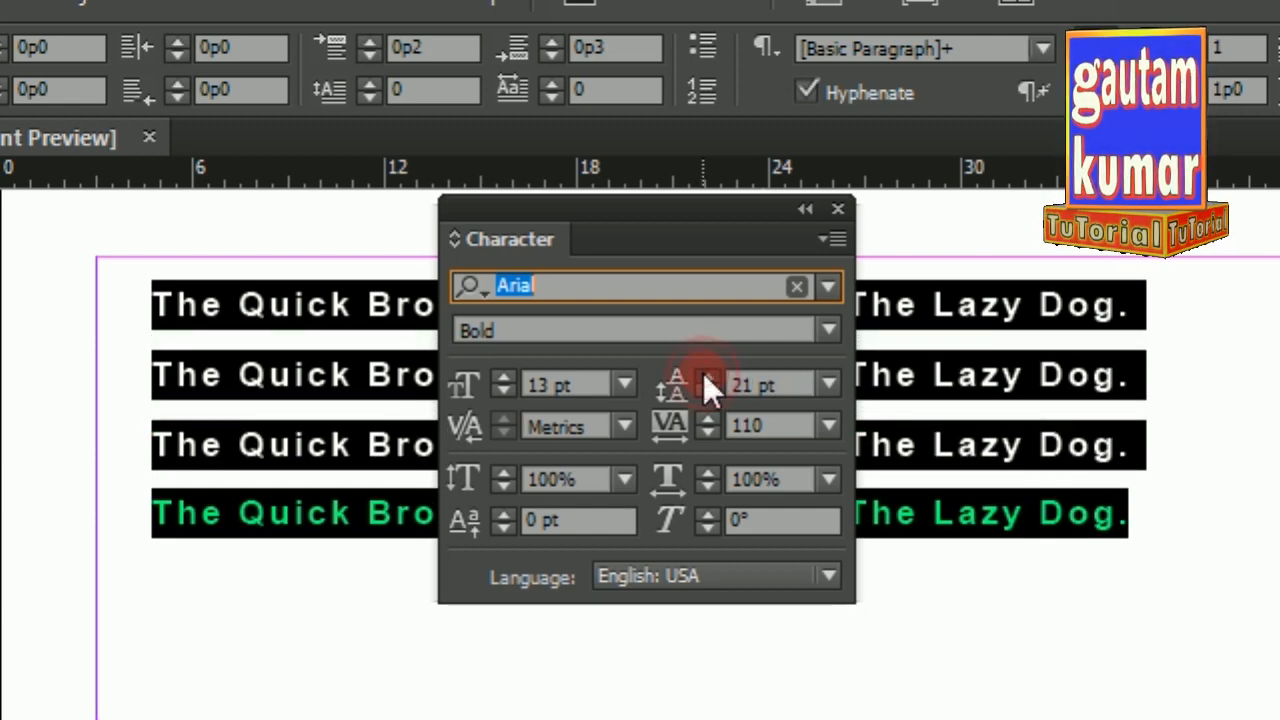
left_click(704, 374)
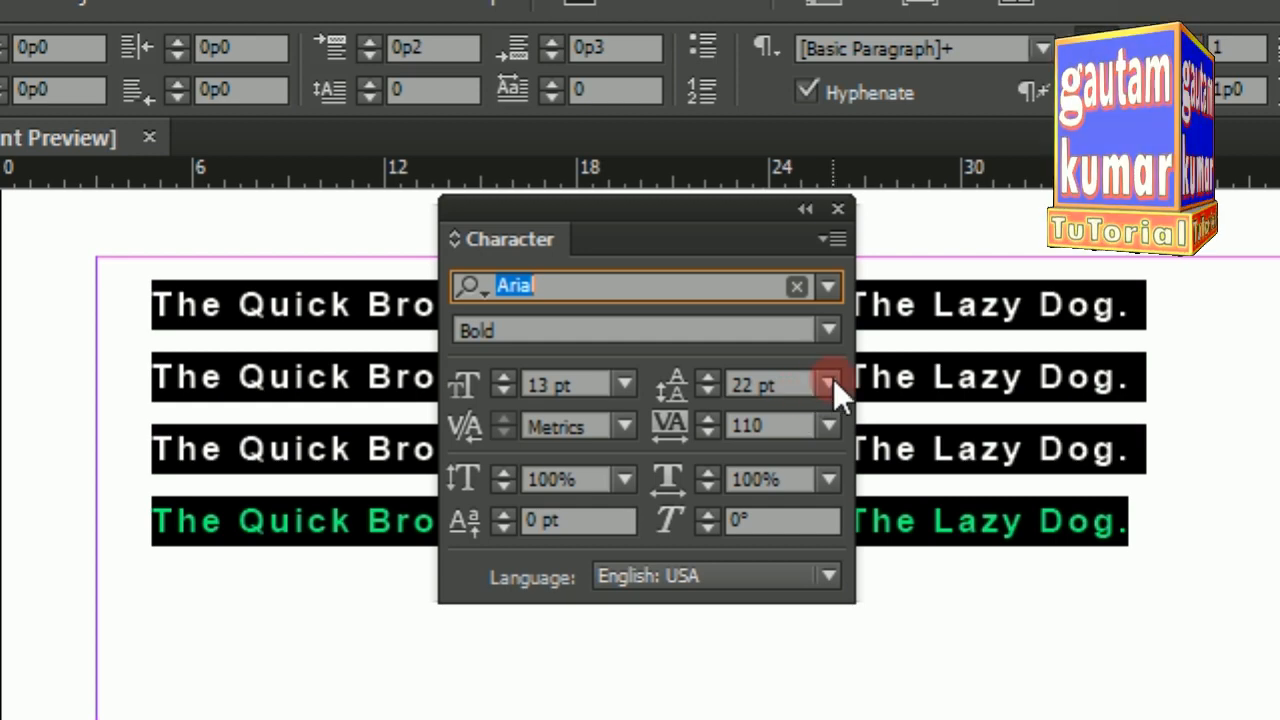
left_click(709, 375)
left_click(709, 375)
left_click(709, 375)
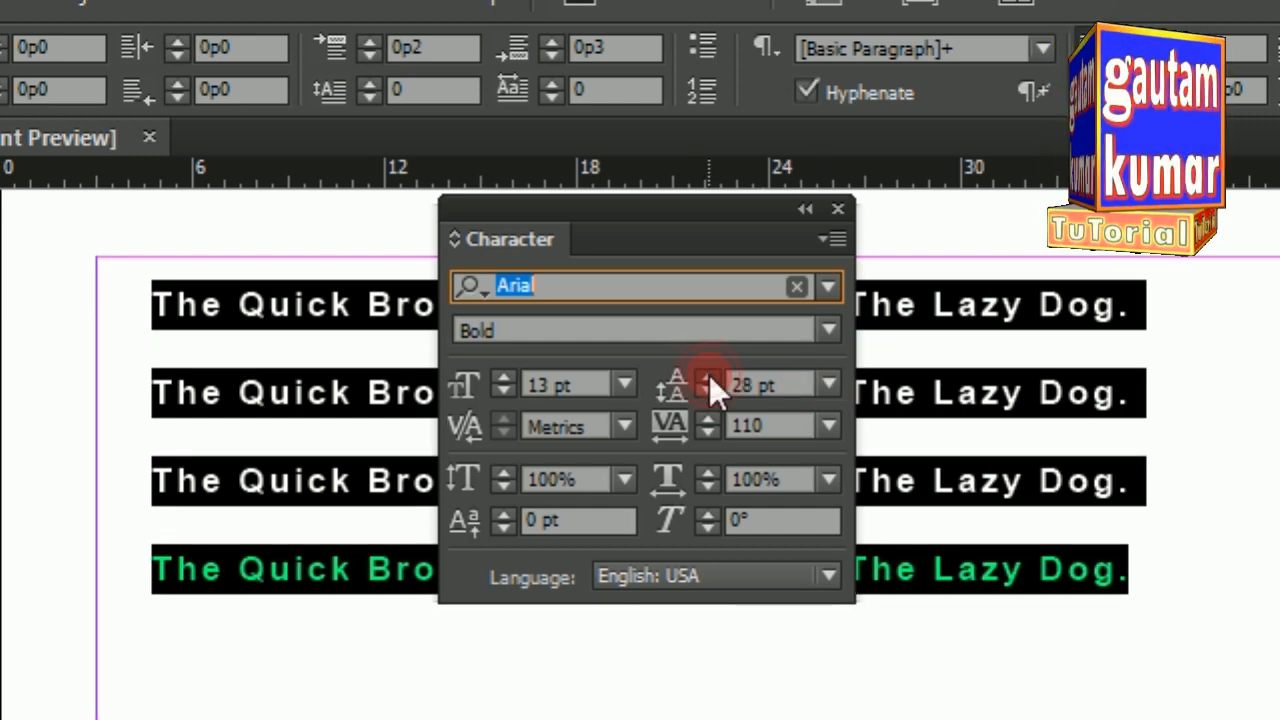
Increase the leading of the four selected lines to 34 pt in the Character panel.
left_click(709, 375)
left_click(709, 375)
left_click(709, 375)
left_click(709, 375)
left_click(709, 375)
left_click(709, 375)
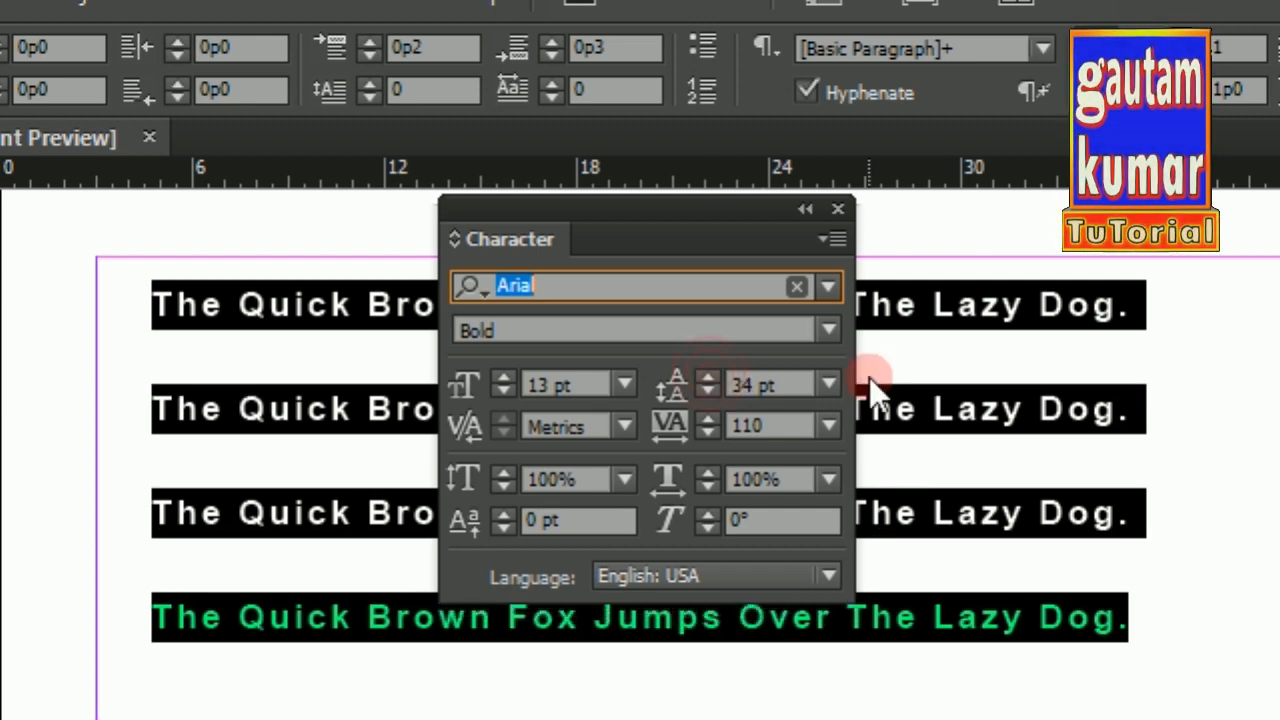
Reduce the leading of the four selected lines to 27 pt in the Character panel.
left_click(707, 392)
left_click(707, 392)
left_click(707, 392)
left_click(707, 392)
left_click(707, 392)
left_click(707, 392)
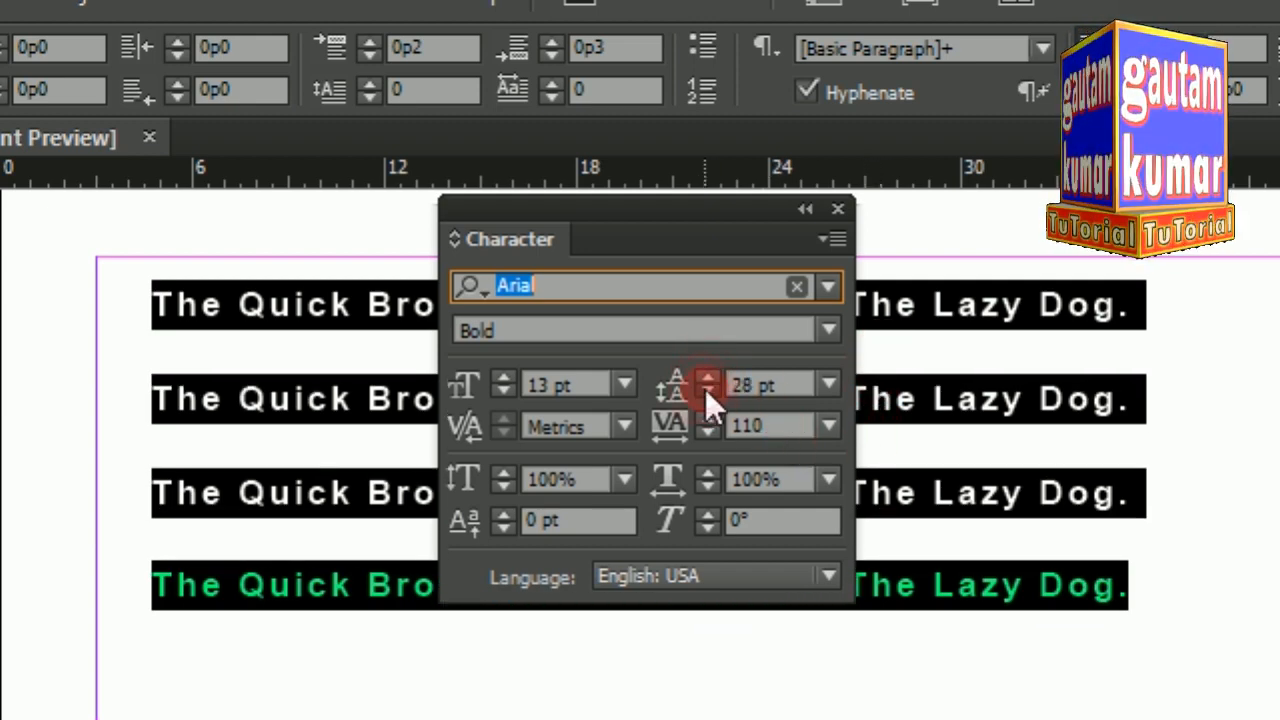
left_click(707, 392)
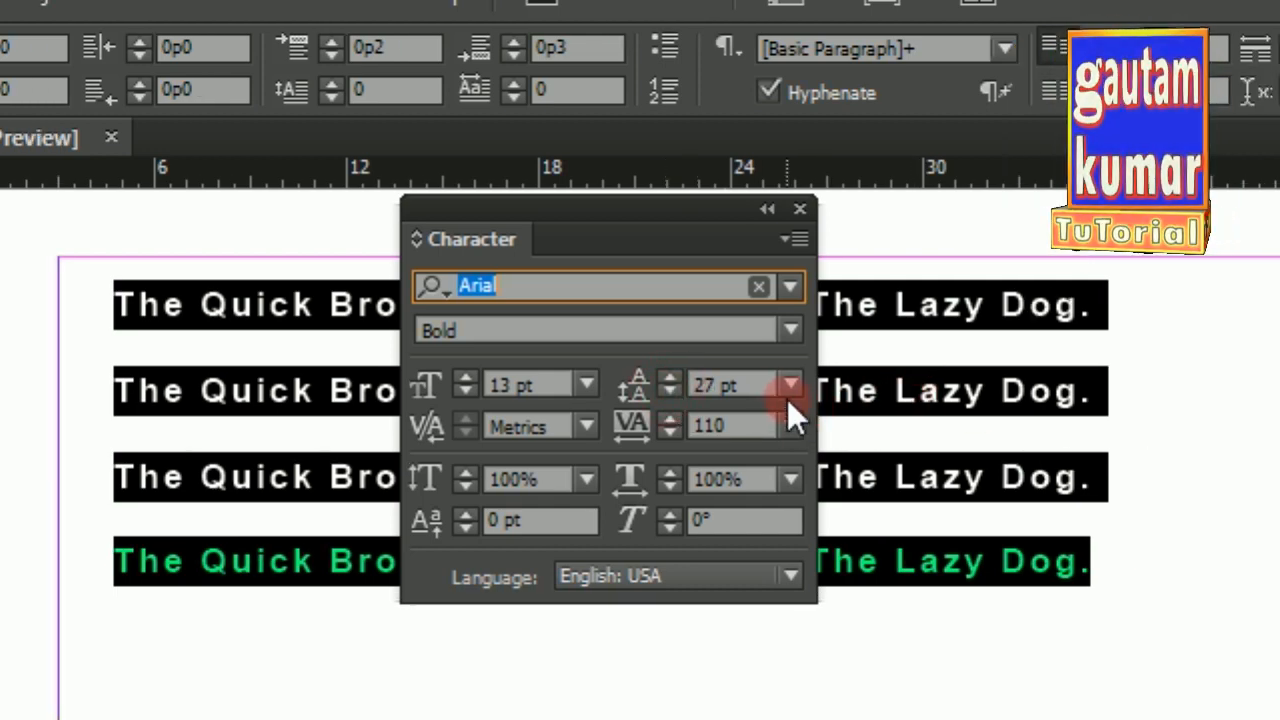
Apply the preset 48 pt leading to the four lines in the Character panel, and return the leading to Auto.
left_click(790, 385)
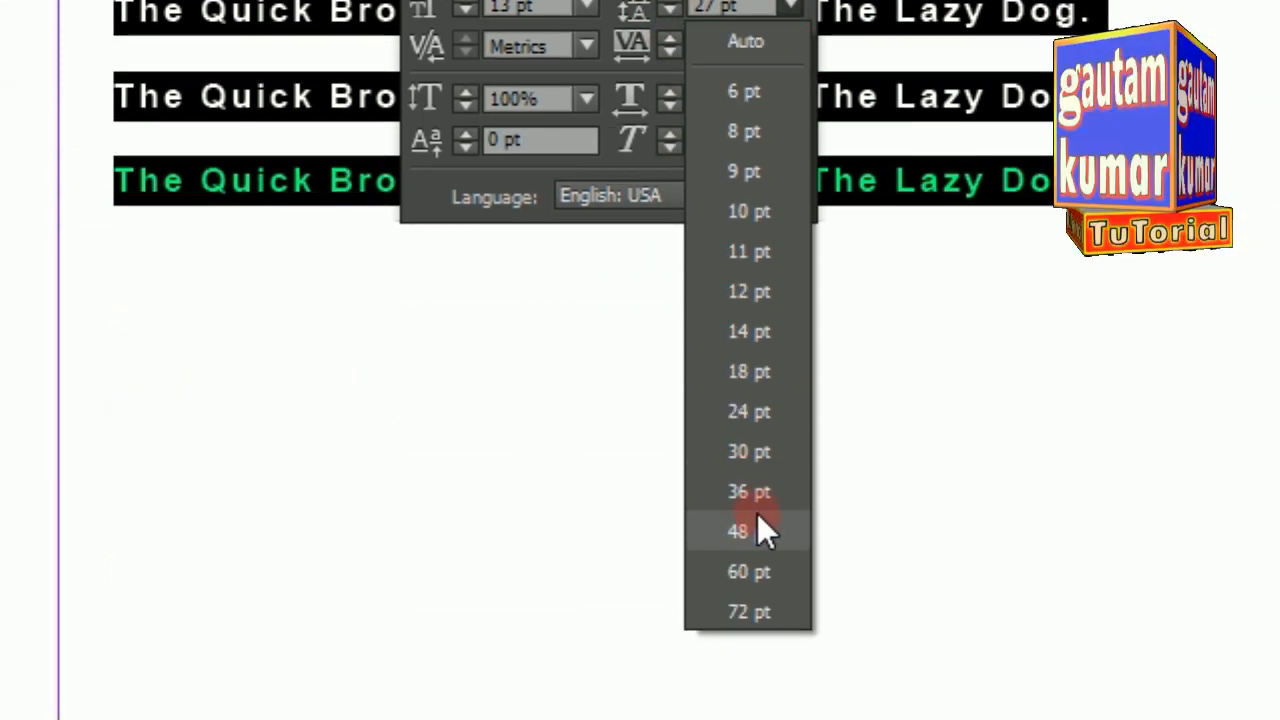
left_click(757, 517)
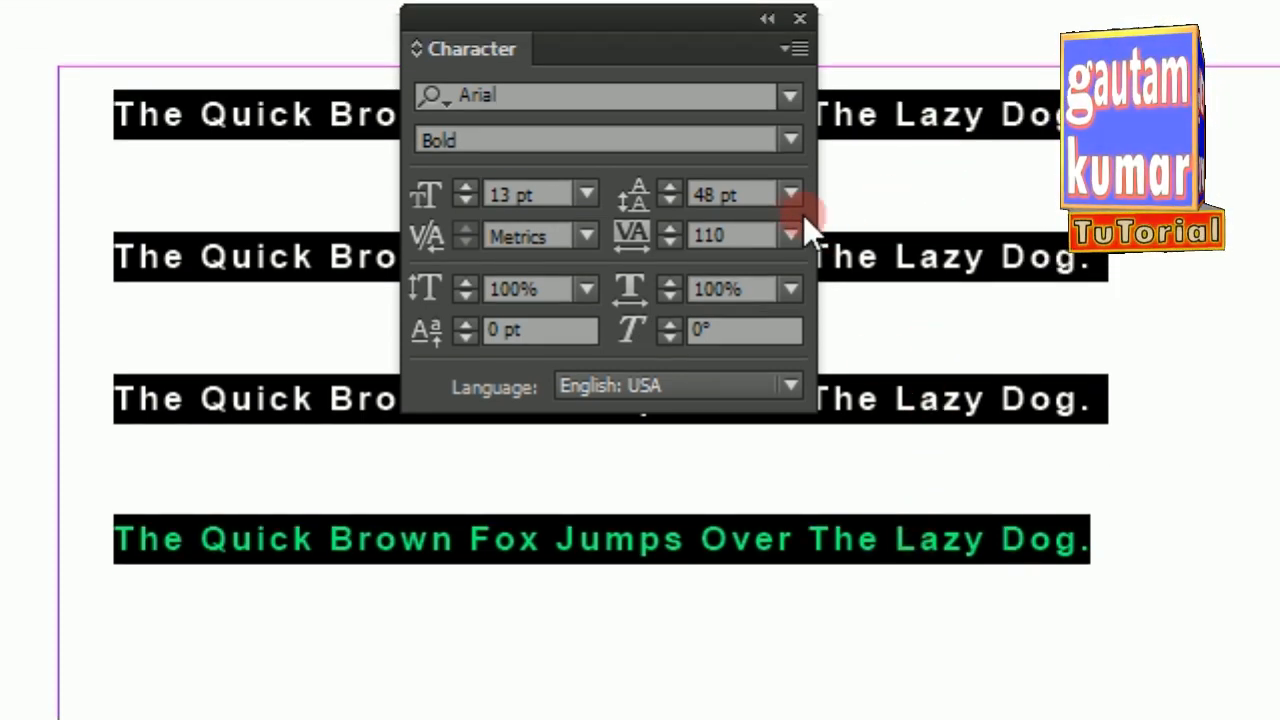
left_click(790, 195)
left_click(757, 236)
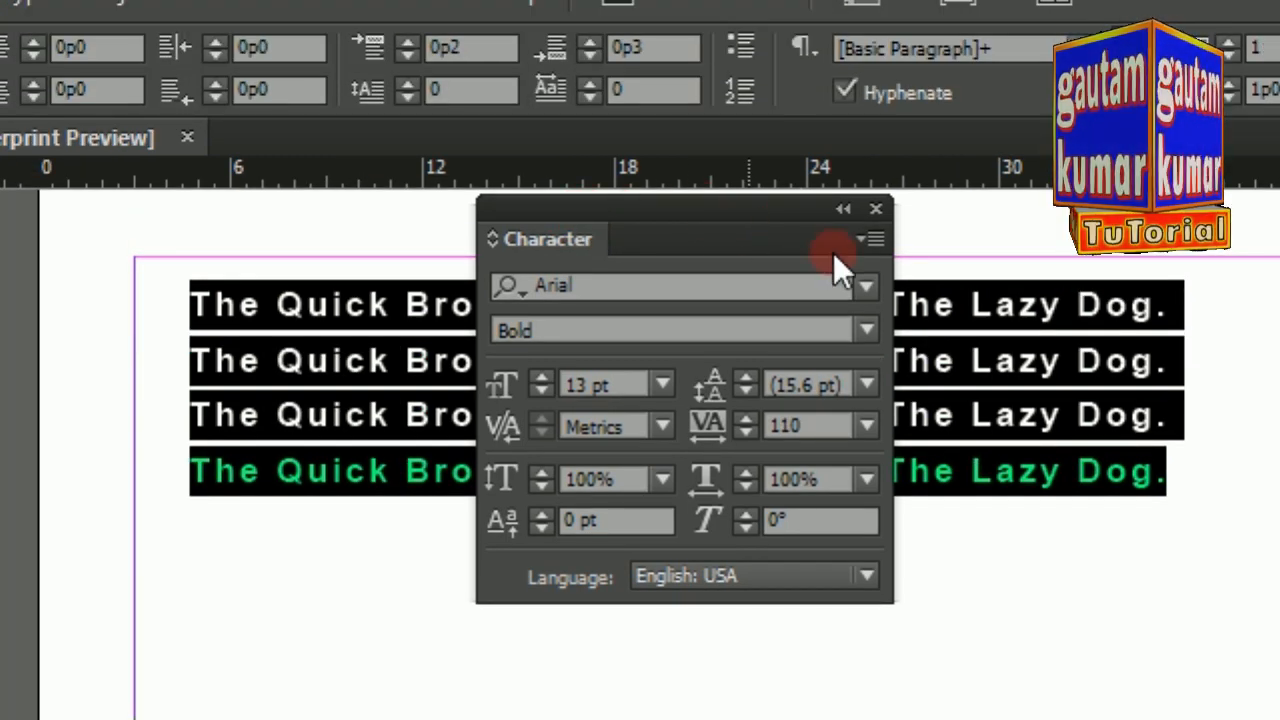
Close the Character panel, and switch the control bar to the character formatting controls and back to the paragraph formatting controls.
left_click(876, 209)
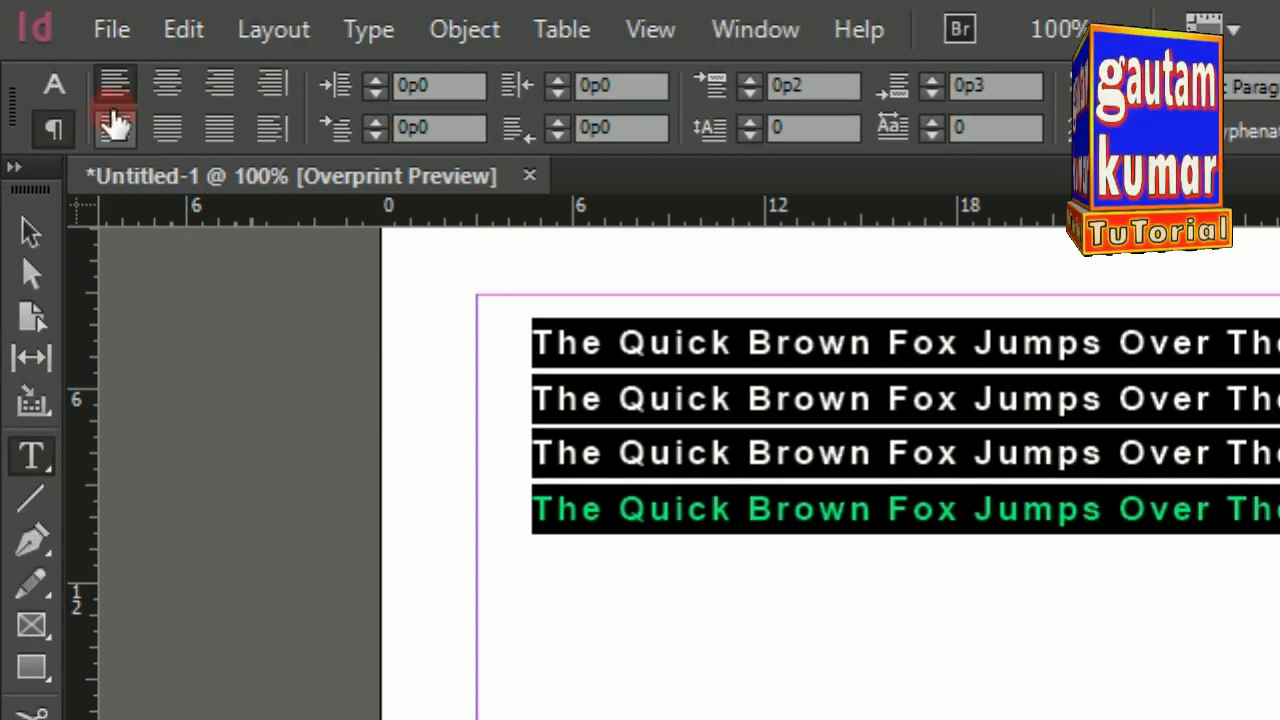
left_click(55, 86)
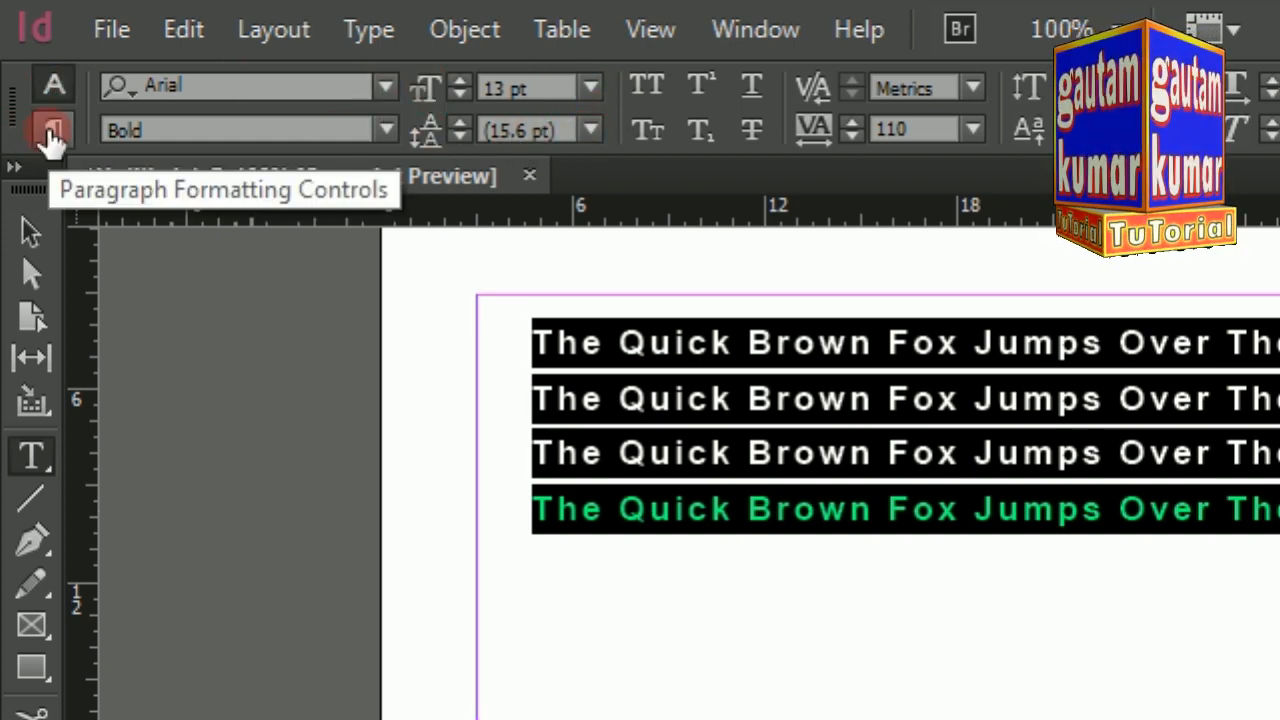
left_click(50, 134)
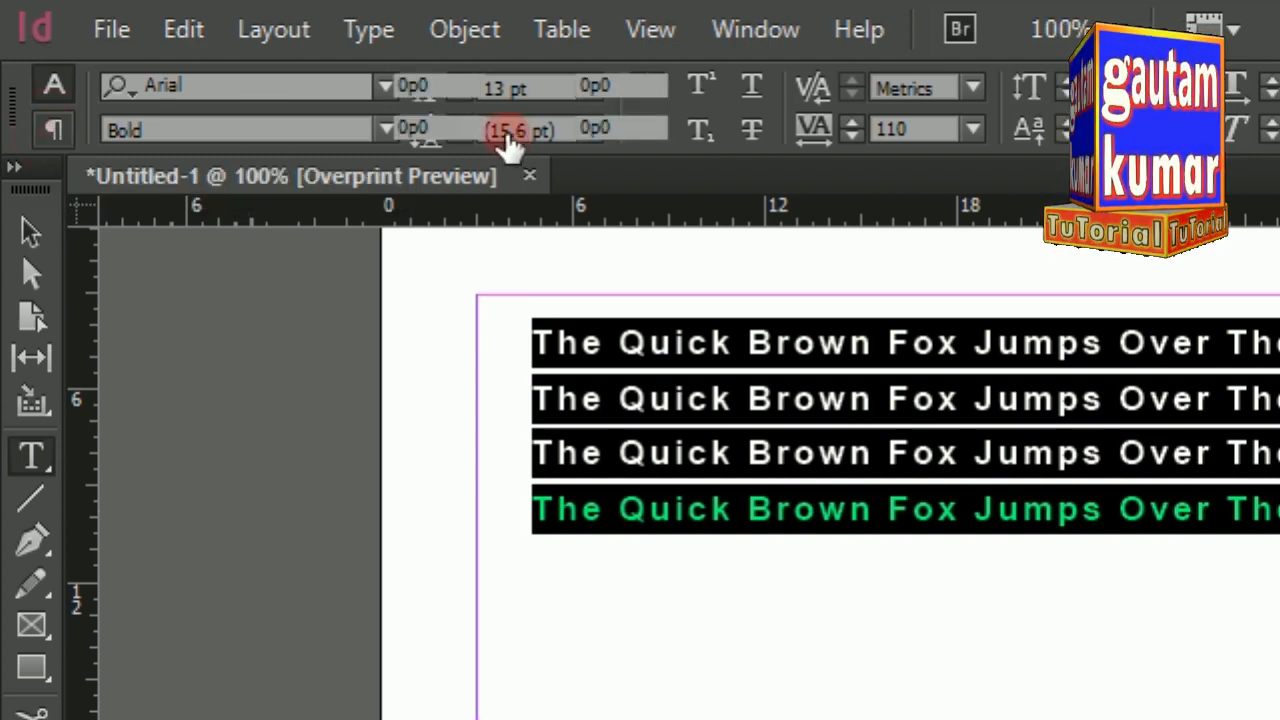